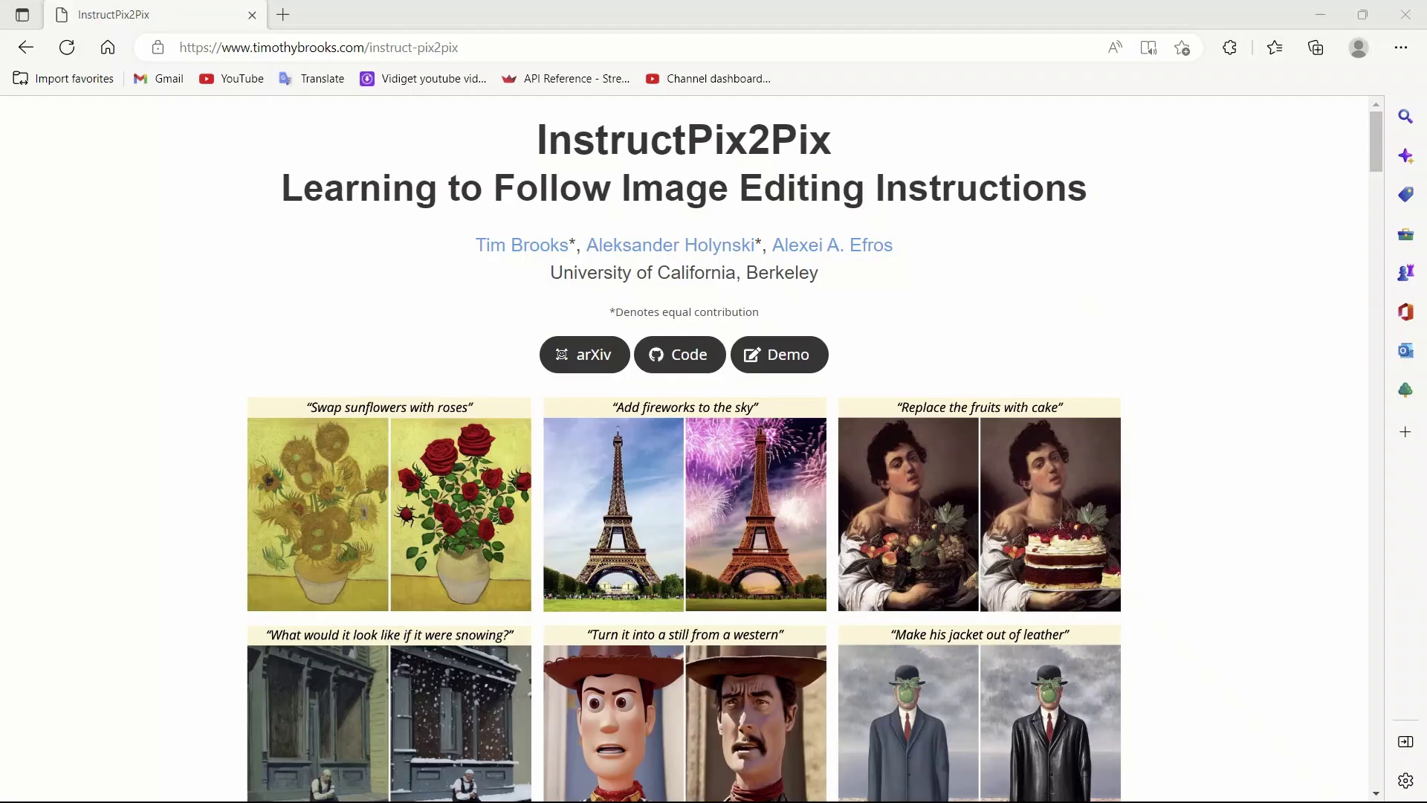
Highlight the InstructPix2Pix title, subtitle and UC Berkeley affiliation line on the project page.
drag(537, 139, 832, 140)
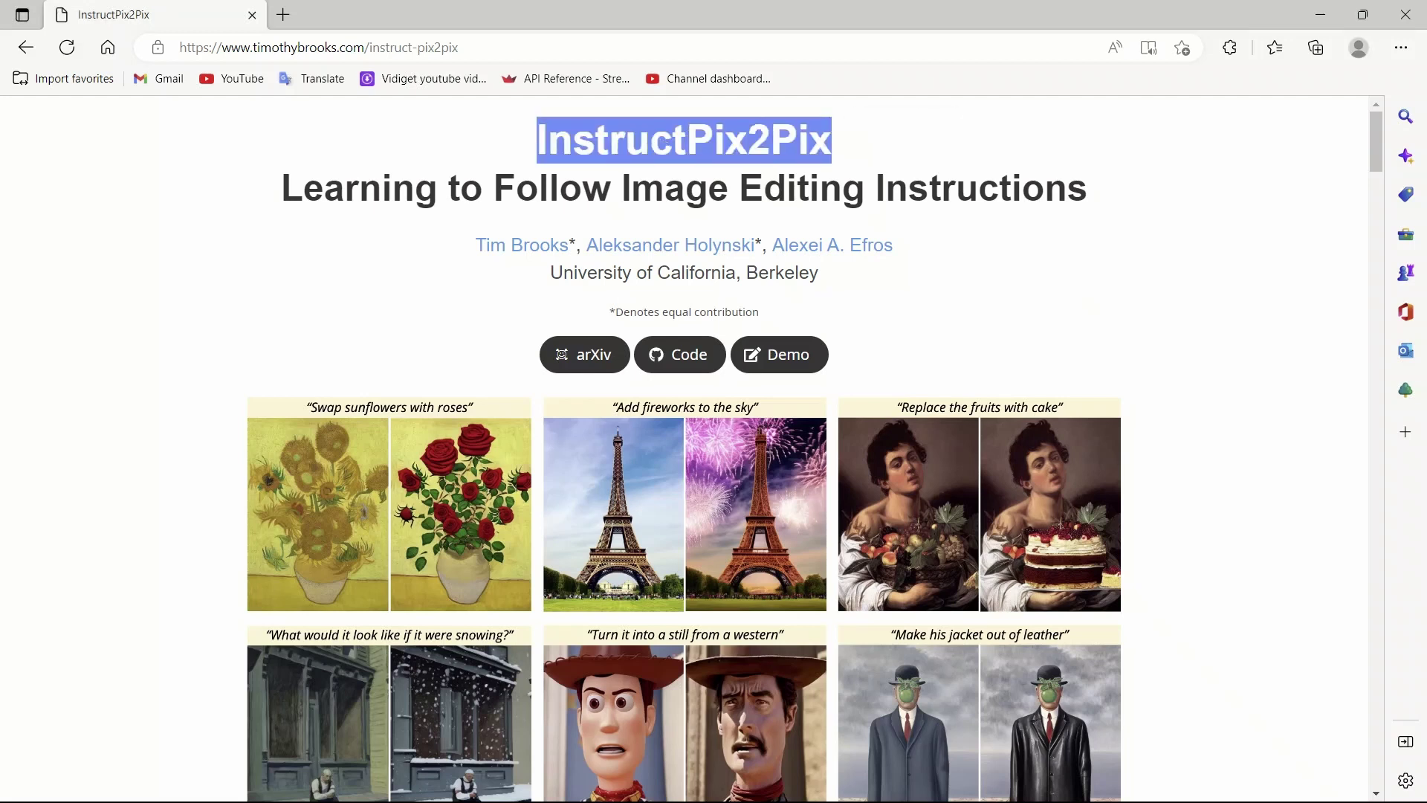
drag(491, 188, 1088, 188)
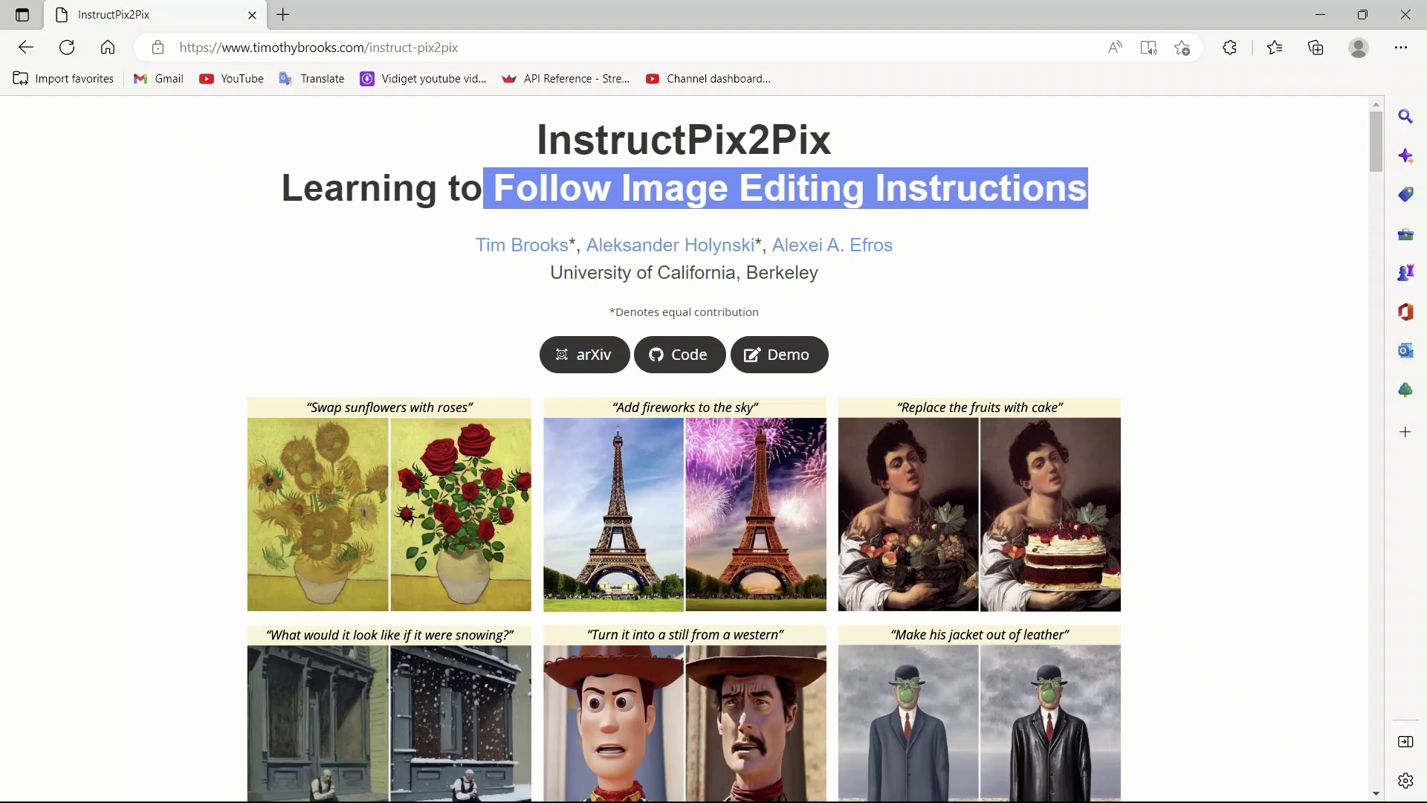
triple_click(697, 272)
scroll(684, 446, down, 5)
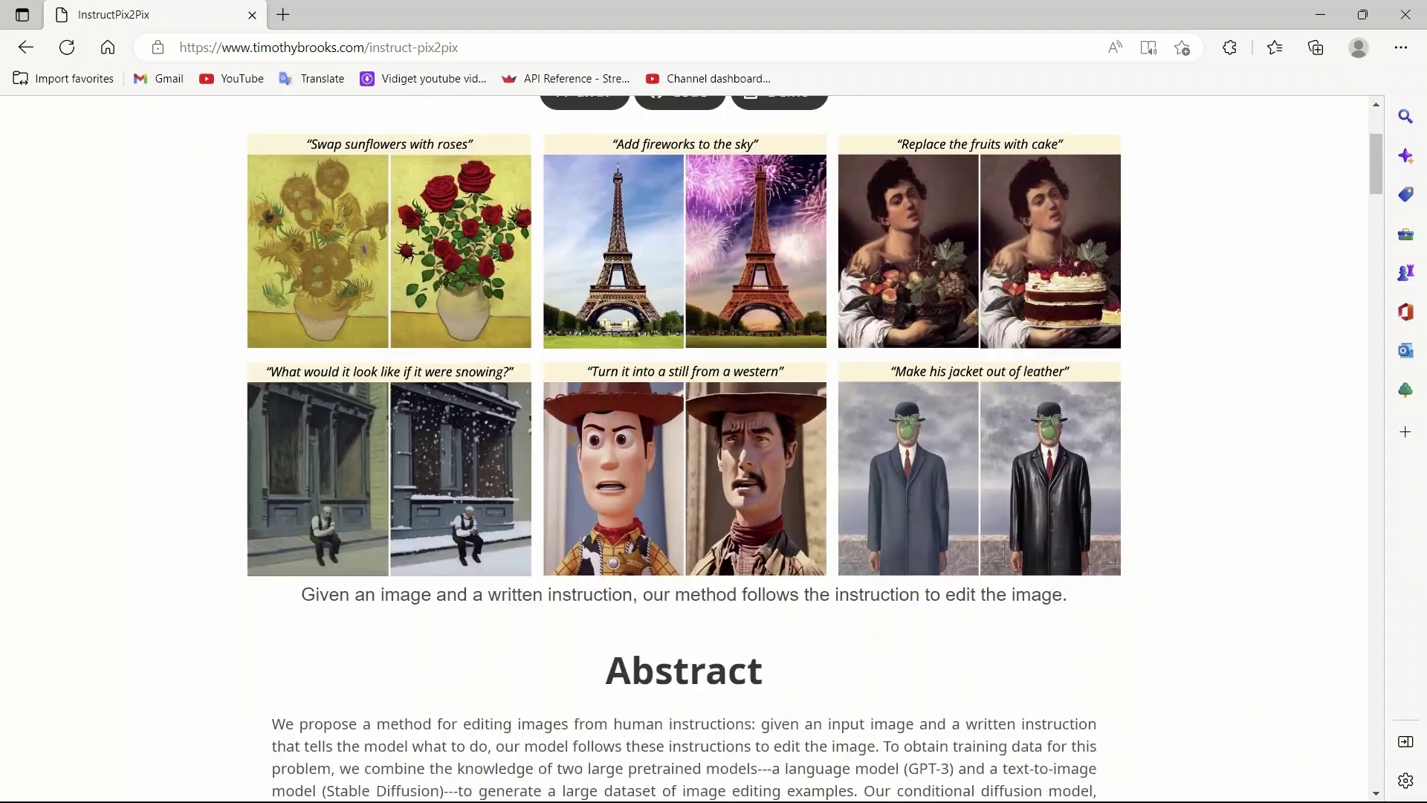
scroll(683, 447, down, 3)
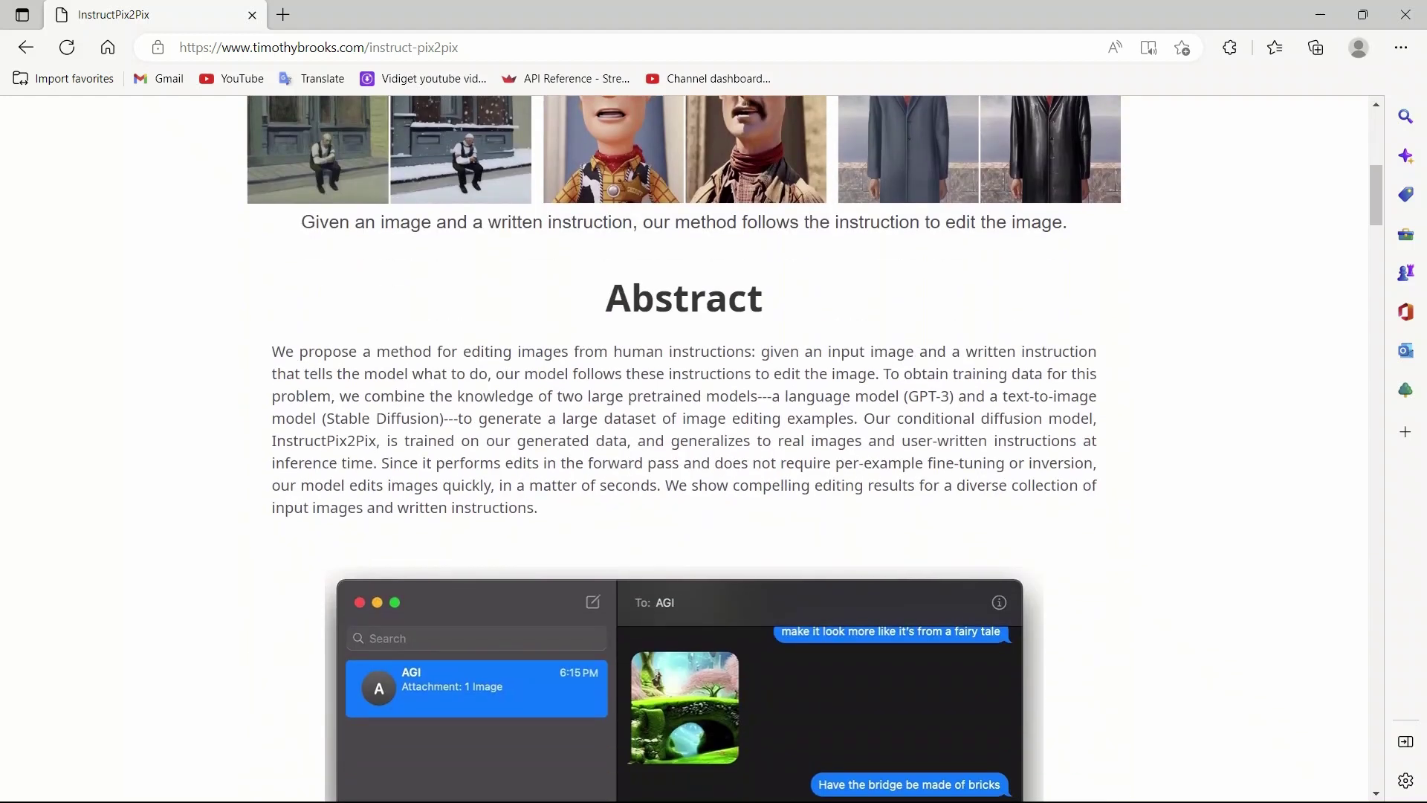
Highlight abstract sentences about editing from instructions and combining pretrained models.
drag(464, 351, 799, 351)
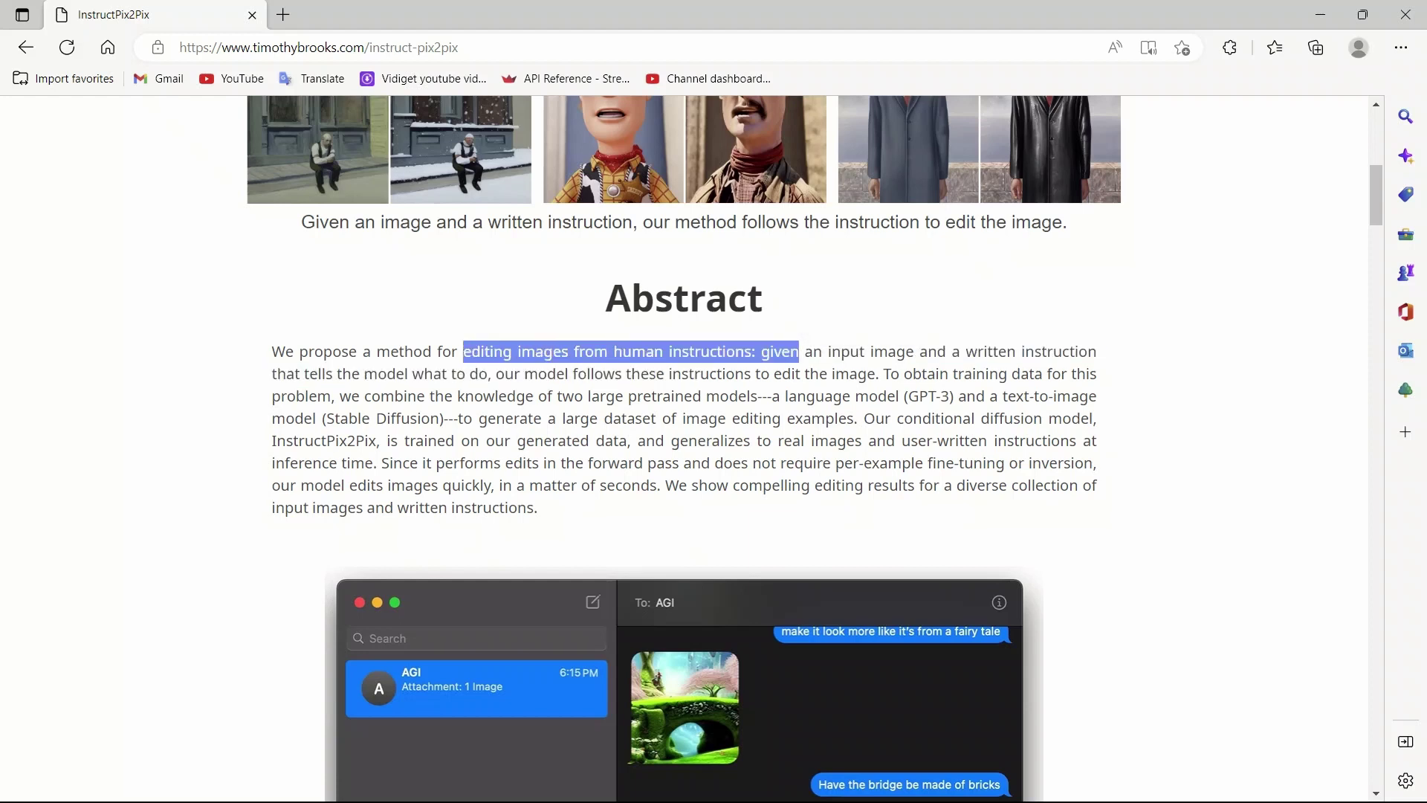
click(869, 351)
mouse_move(872, 350)
mouse_down()
mouse_move(324, 397)
mouse_move(523, 374)
mouse_up()
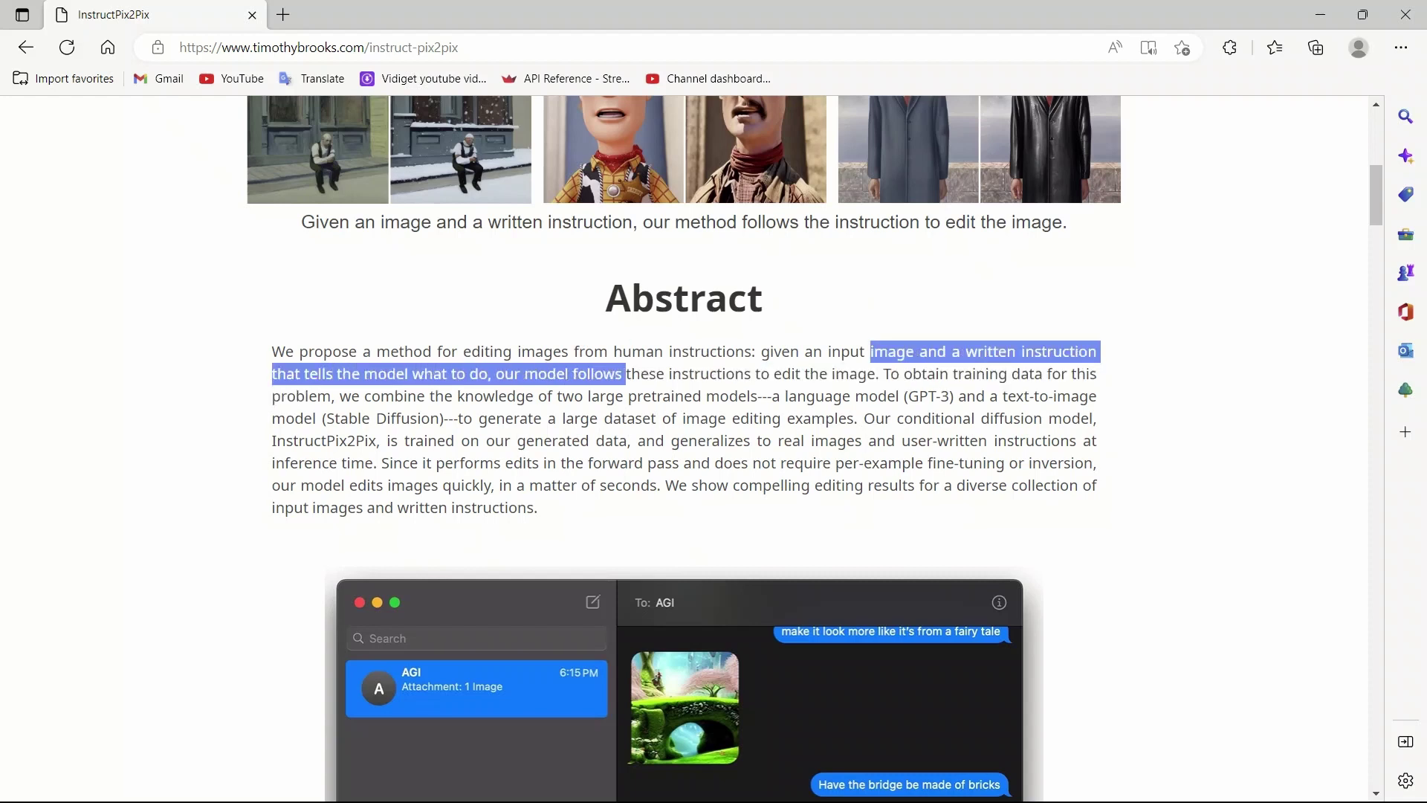
mouse_move(522, 374)
mouse_down()
mouse_move(782, 396)
mouse_move(881, 374)
mouse_up()
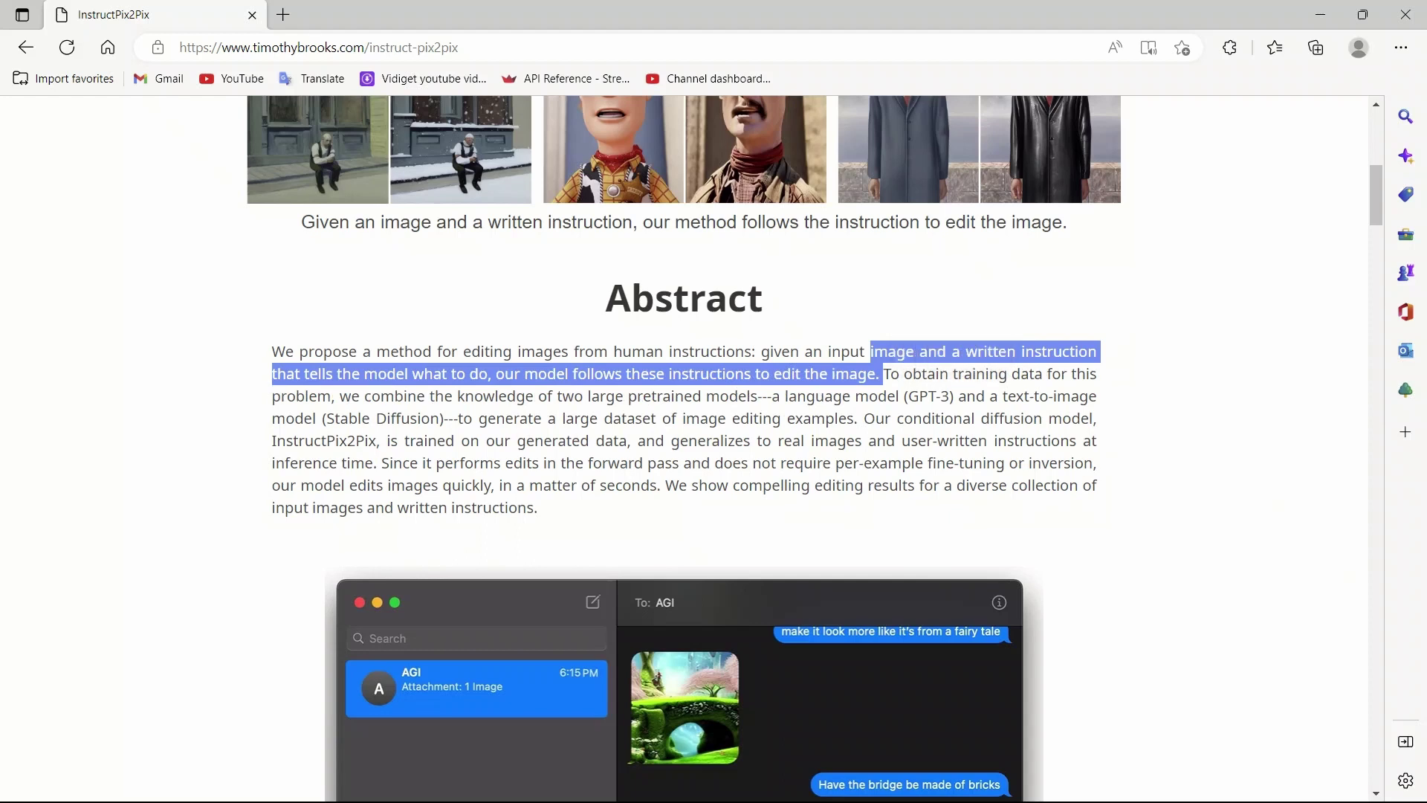
drag(342, 397, 767, 396)
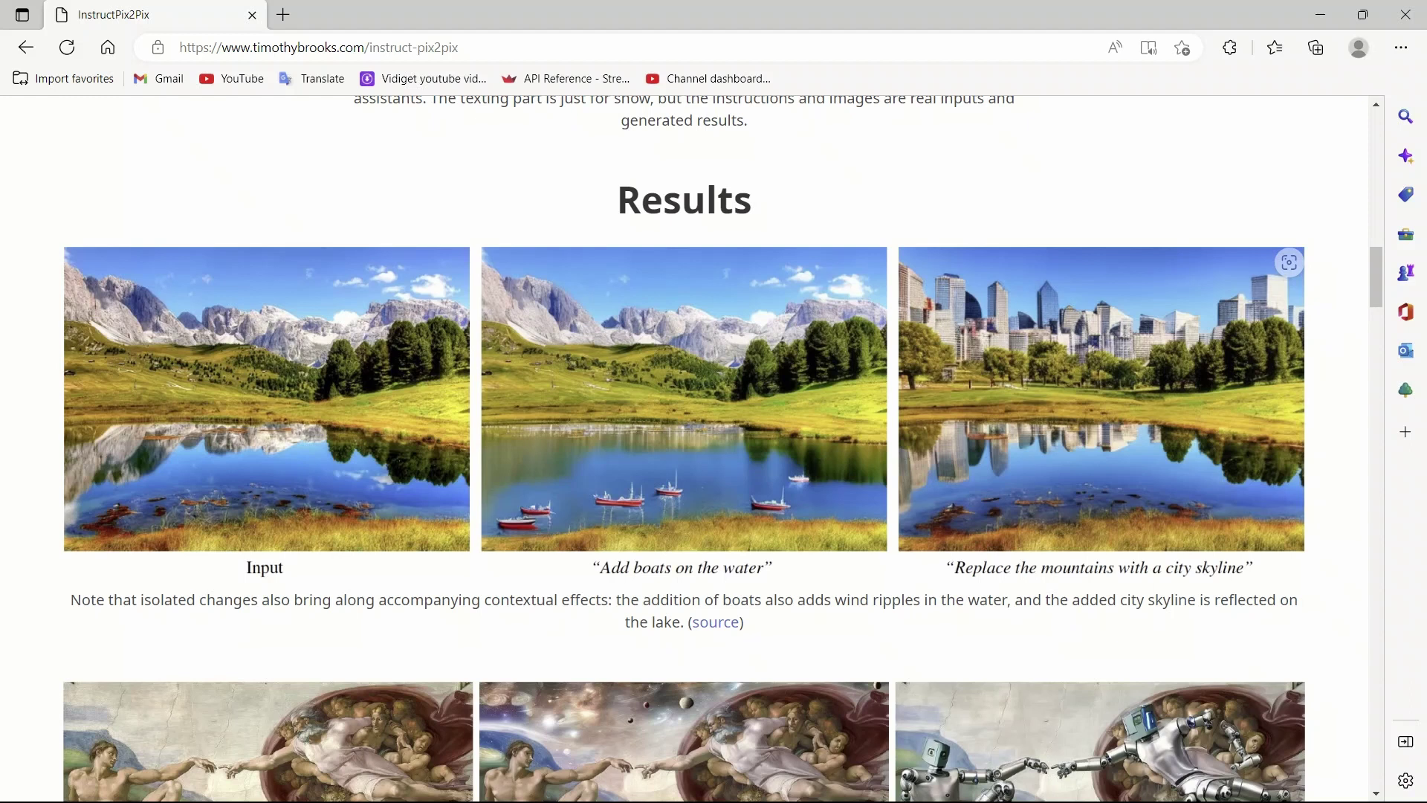
scroll(714, 446, down, 1)
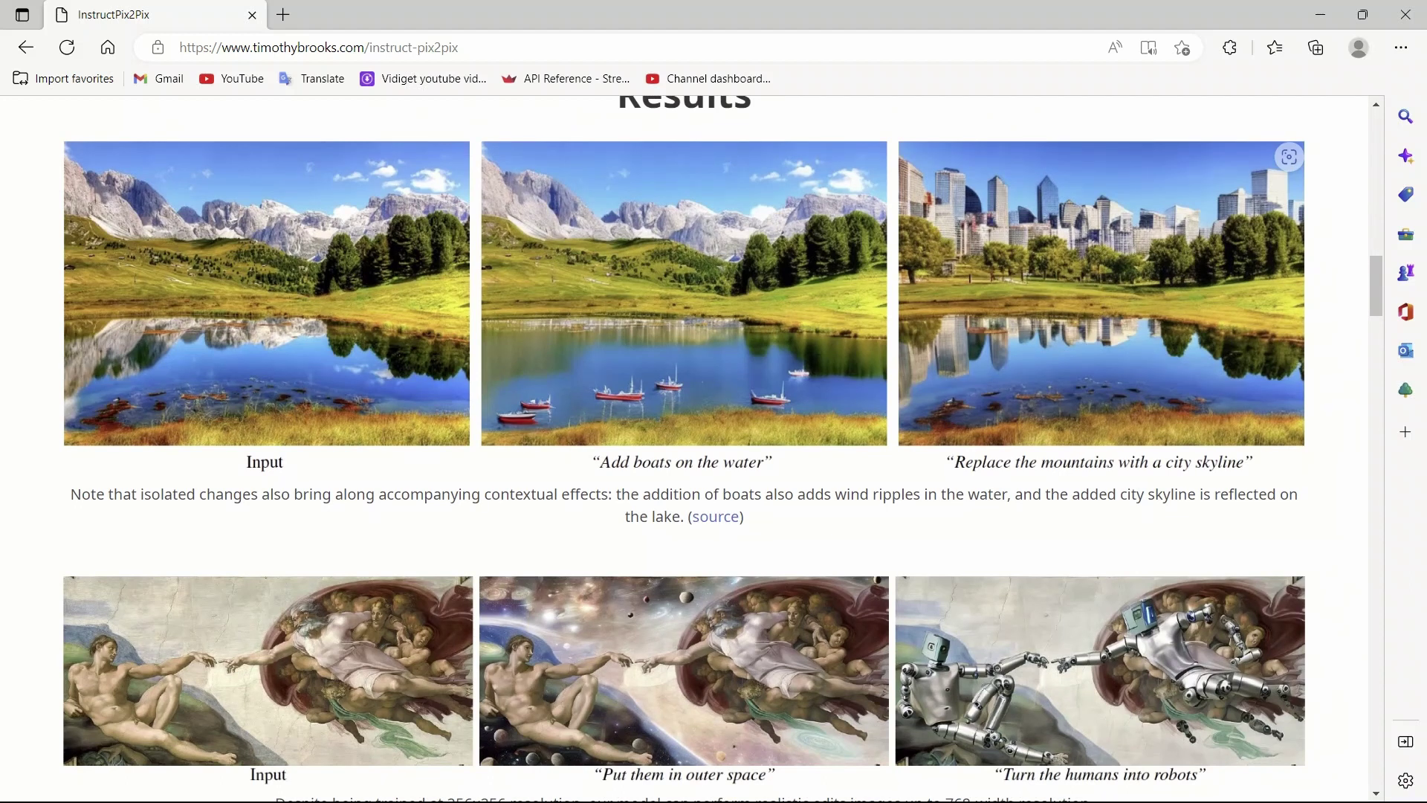
scroll(715, 446, up, 1)
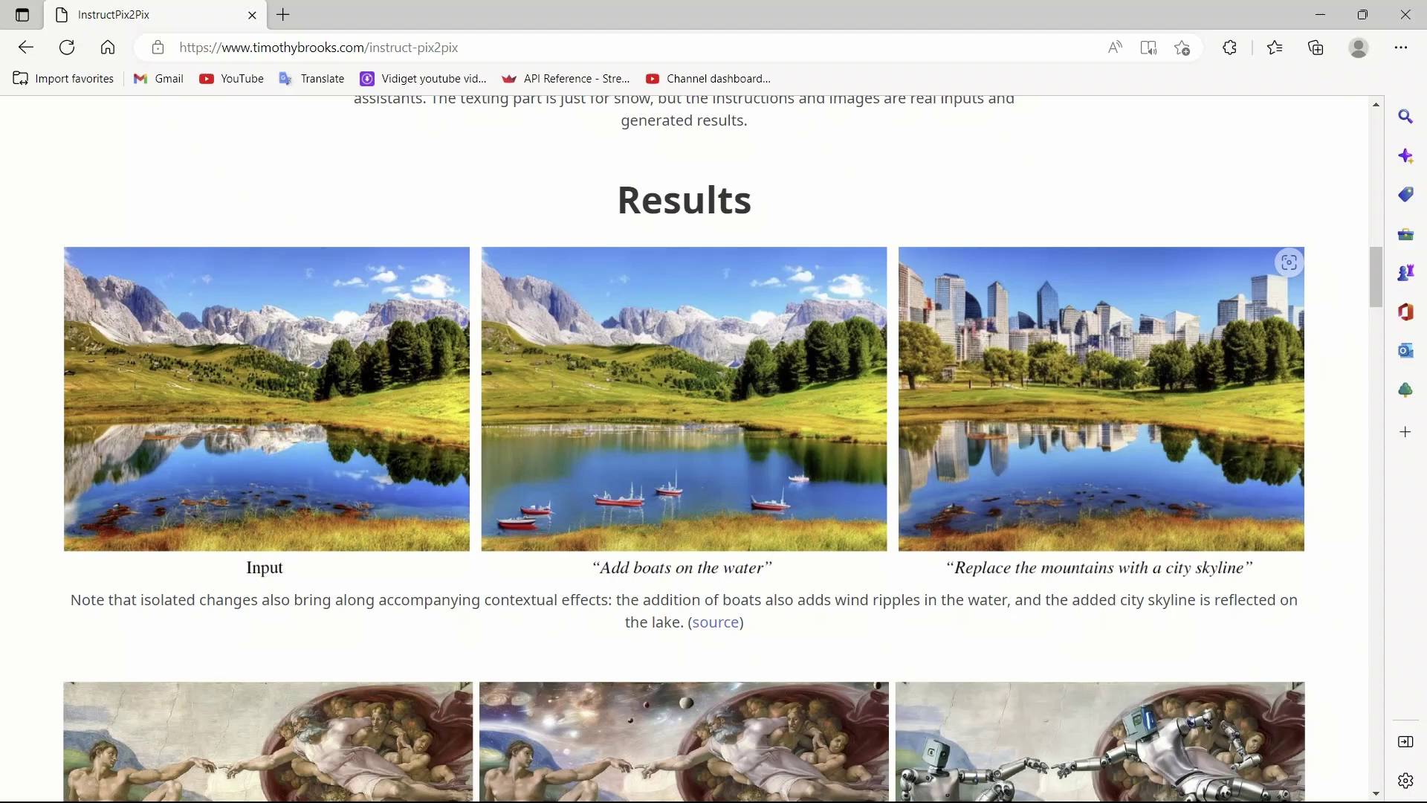
scroll(713, 446, down, 5)
scroll(714, 446, down, 3)
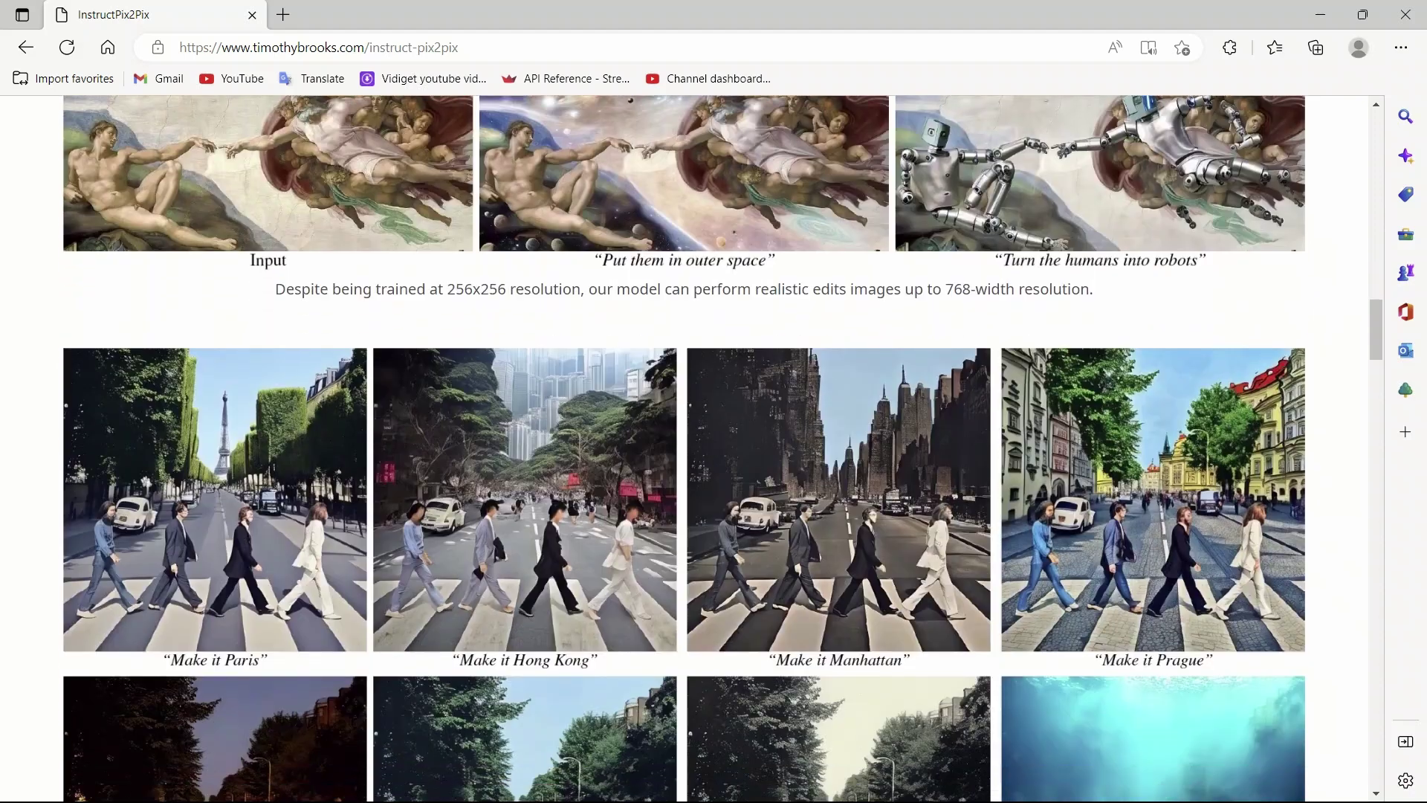
scroll(713, 446, up, 1)
scroll(713, 446, down, 3)
scroll(714, 447, down, 3)
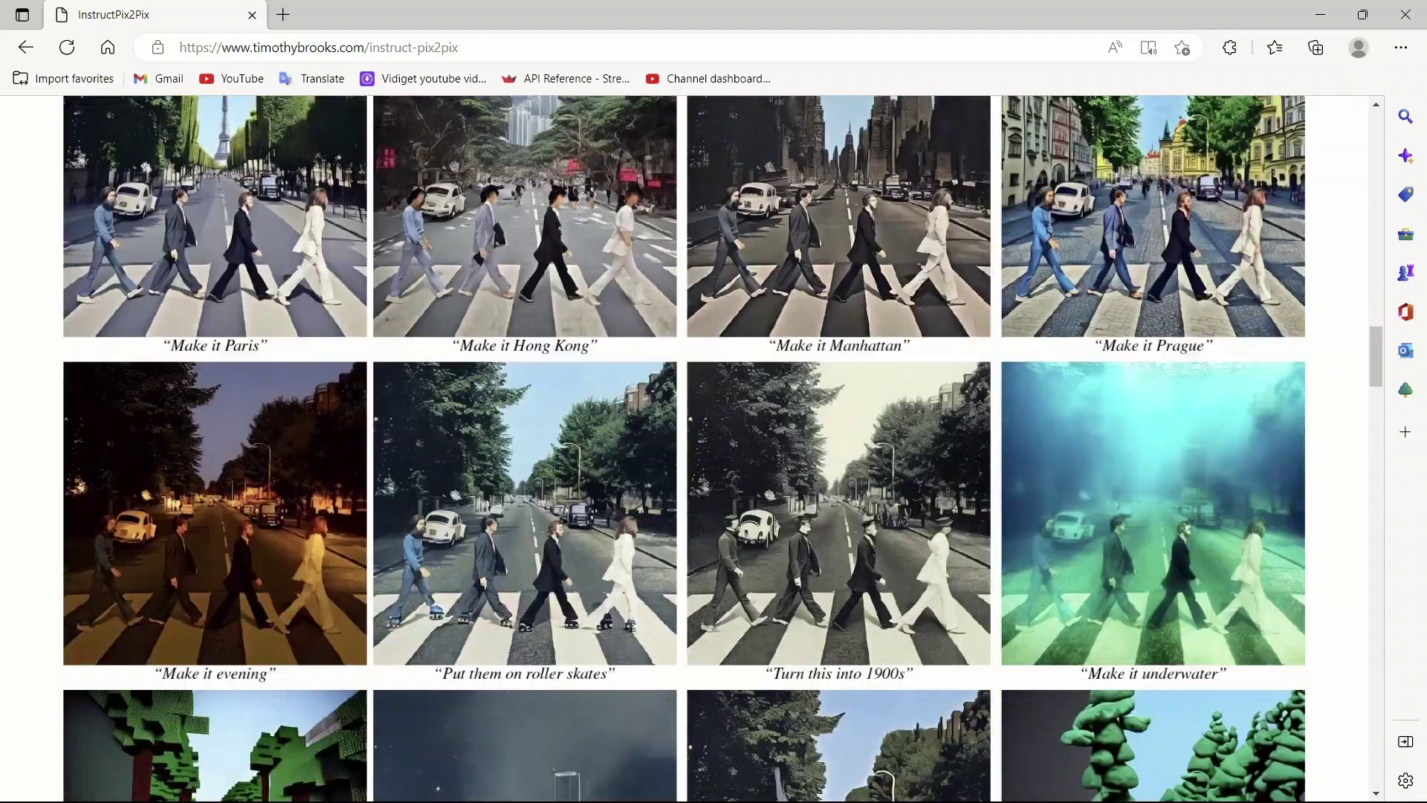
scroll(713, 446, down, 3)
scroll(714, 446, down, 3)
scroll(714, 447, down, 2)
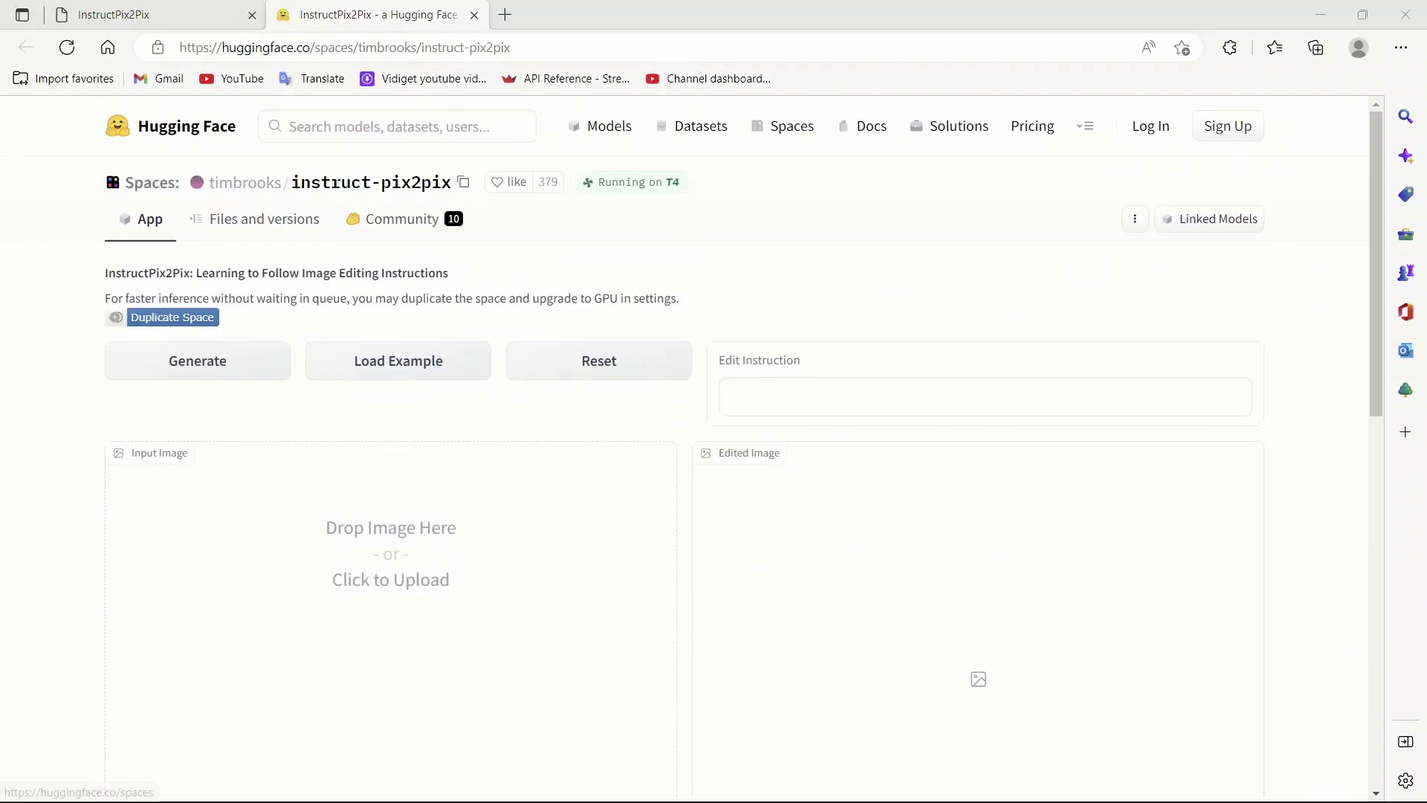
Highlight the Hugging Face site header in the demo tab, then clear the selection.
drag(106, 126, 209, 126)
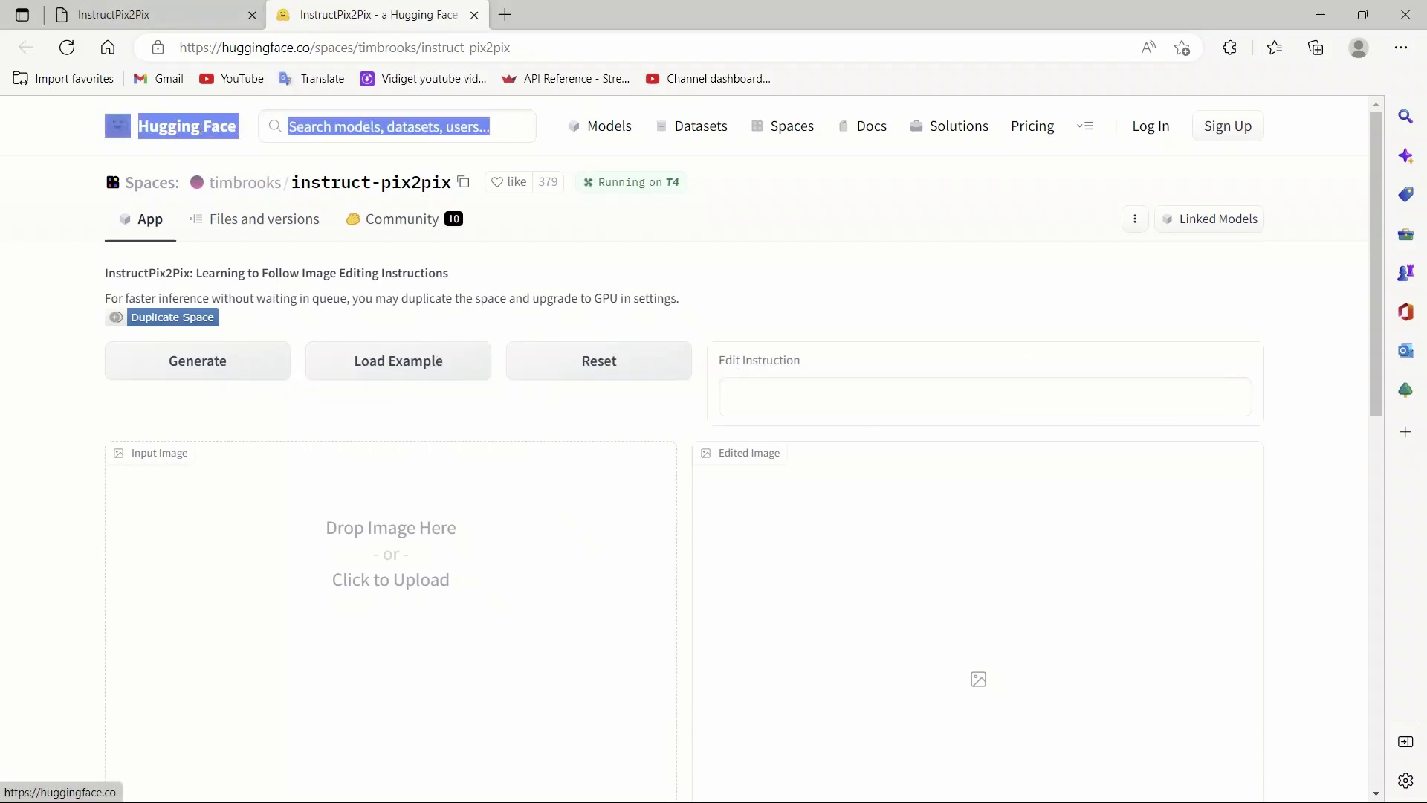
drag(106, 126, 1170, 126)
click(780, 279)
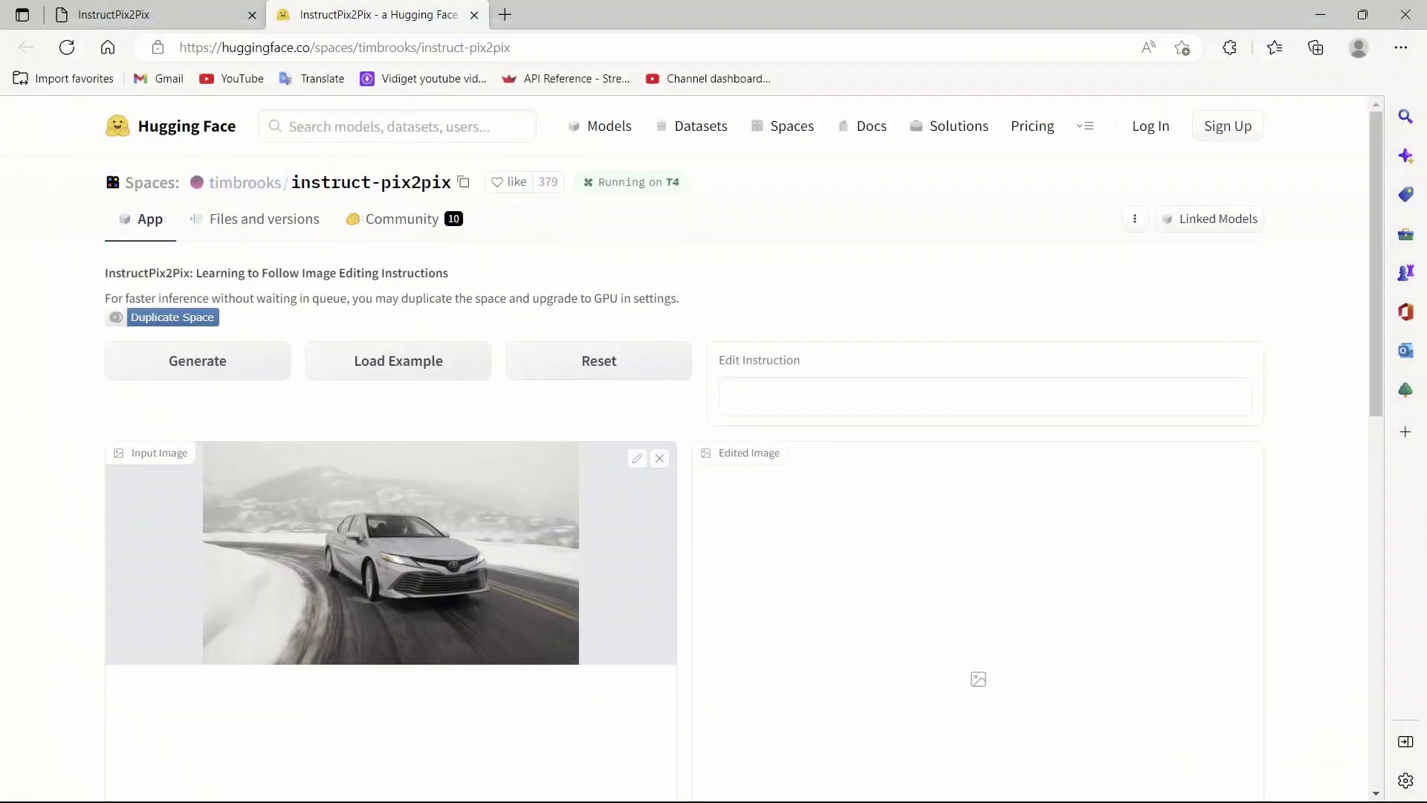
Enter the instruction 'change the color of the car to red' and generate the edit.
click(986, 396)
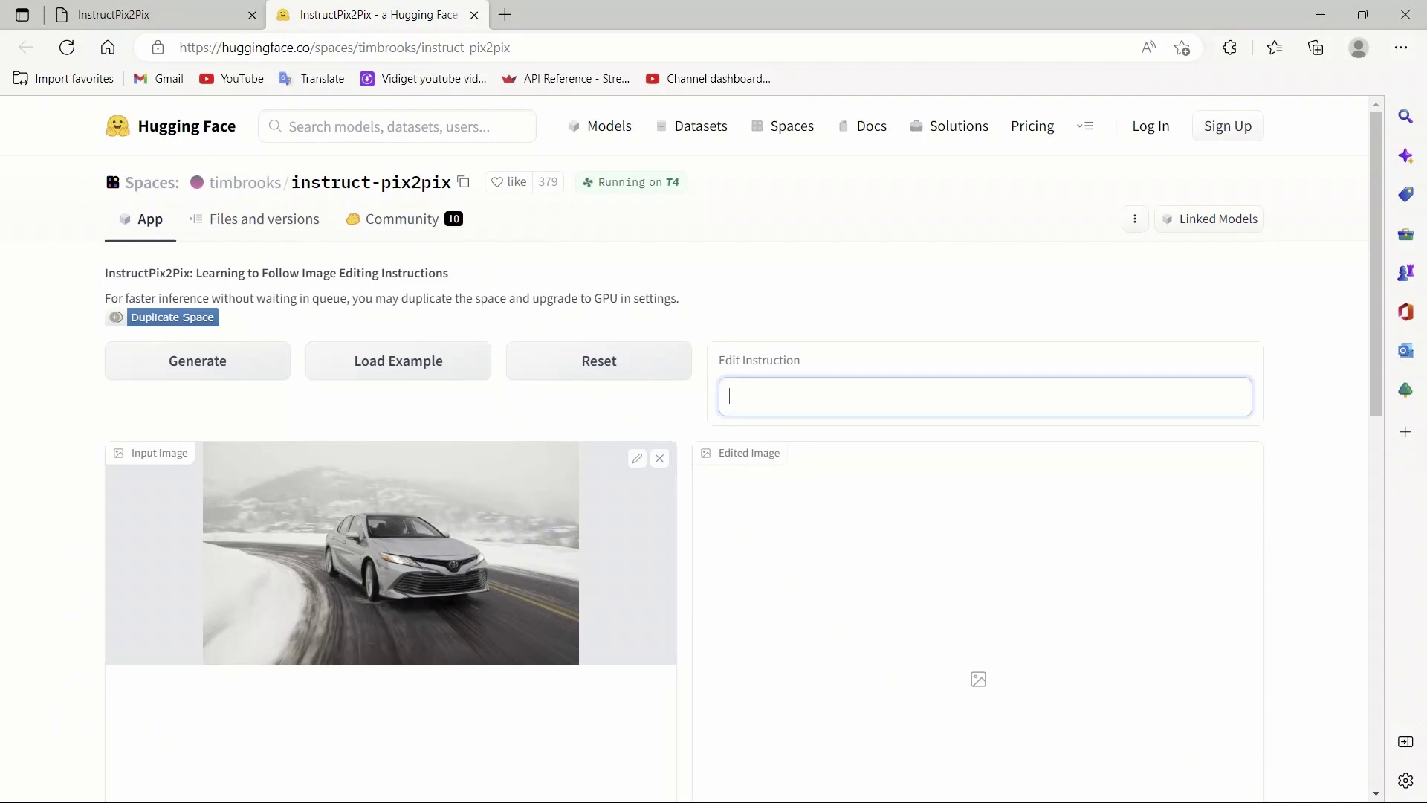
text(change the )
text(color o)
text(f the car to )
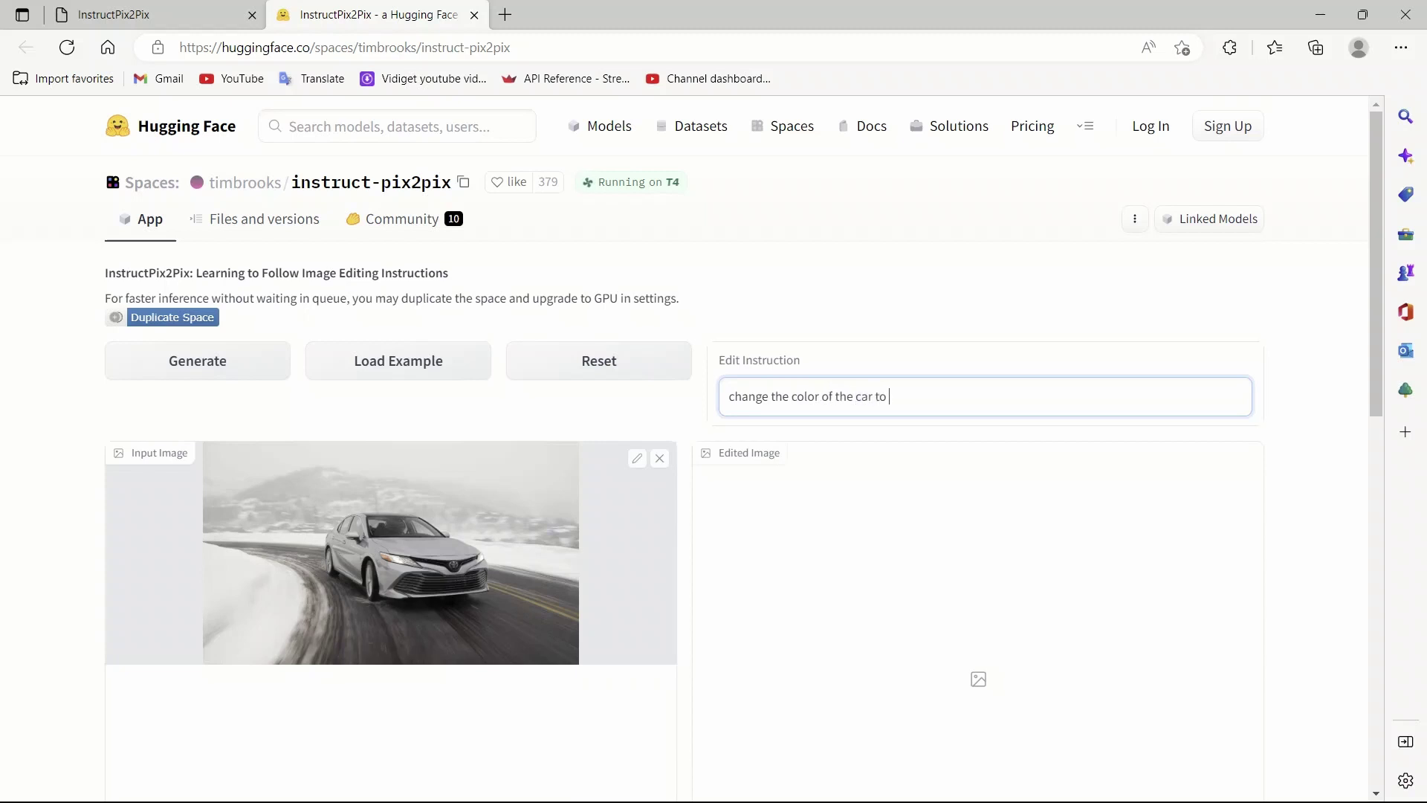
text(red)
key(Return)
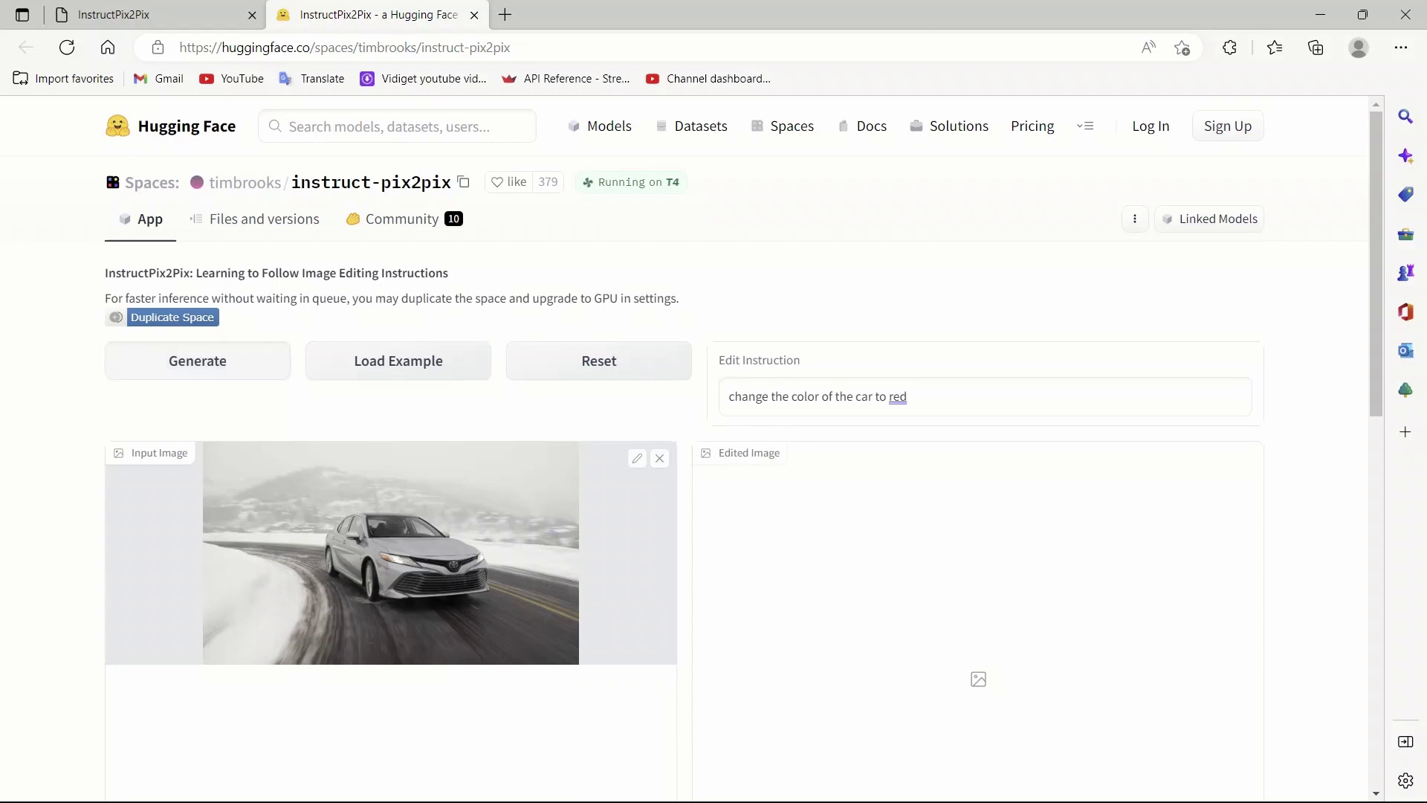
scroll(713, 445, down, 5)
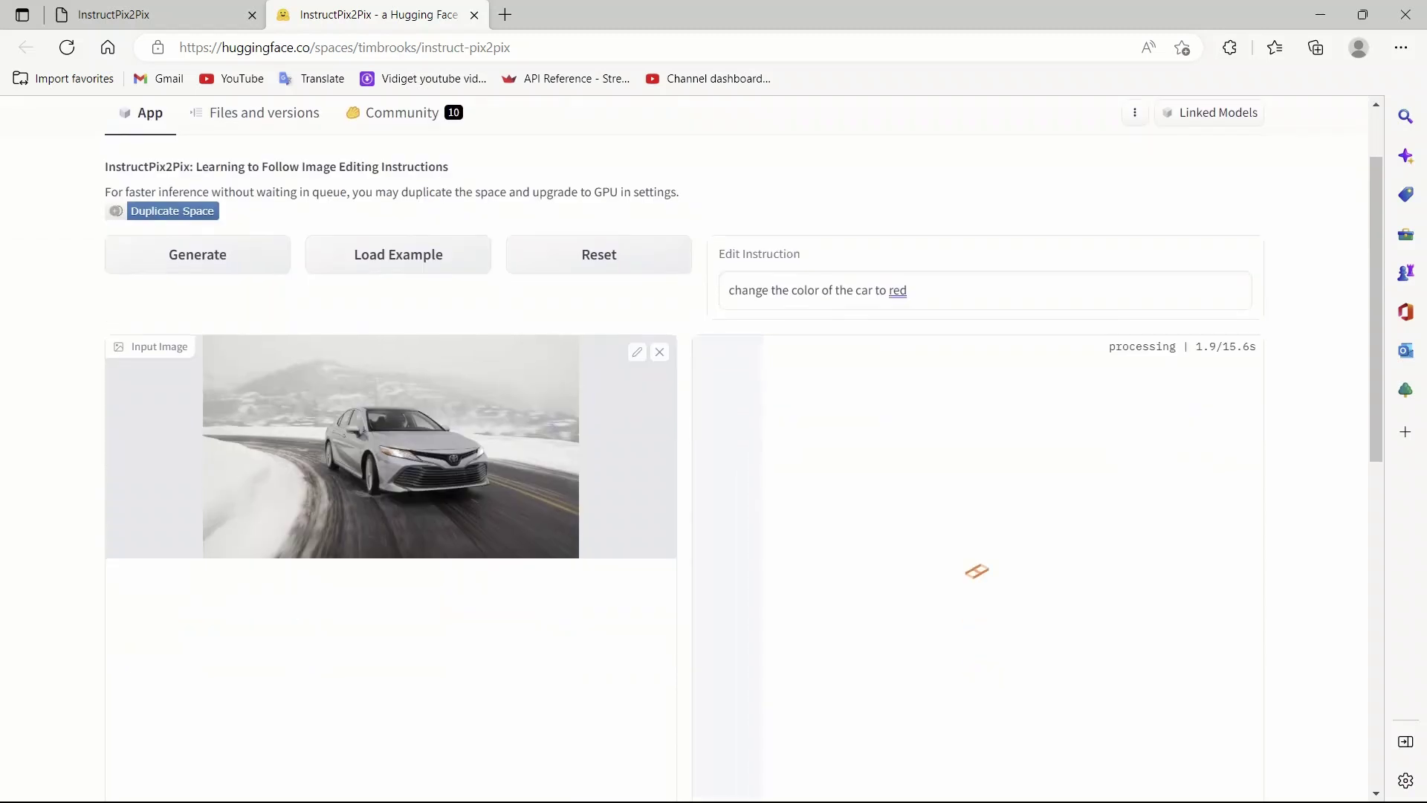
scroll(714, 446, down, 5)
scroll(714, 447, down, 5)
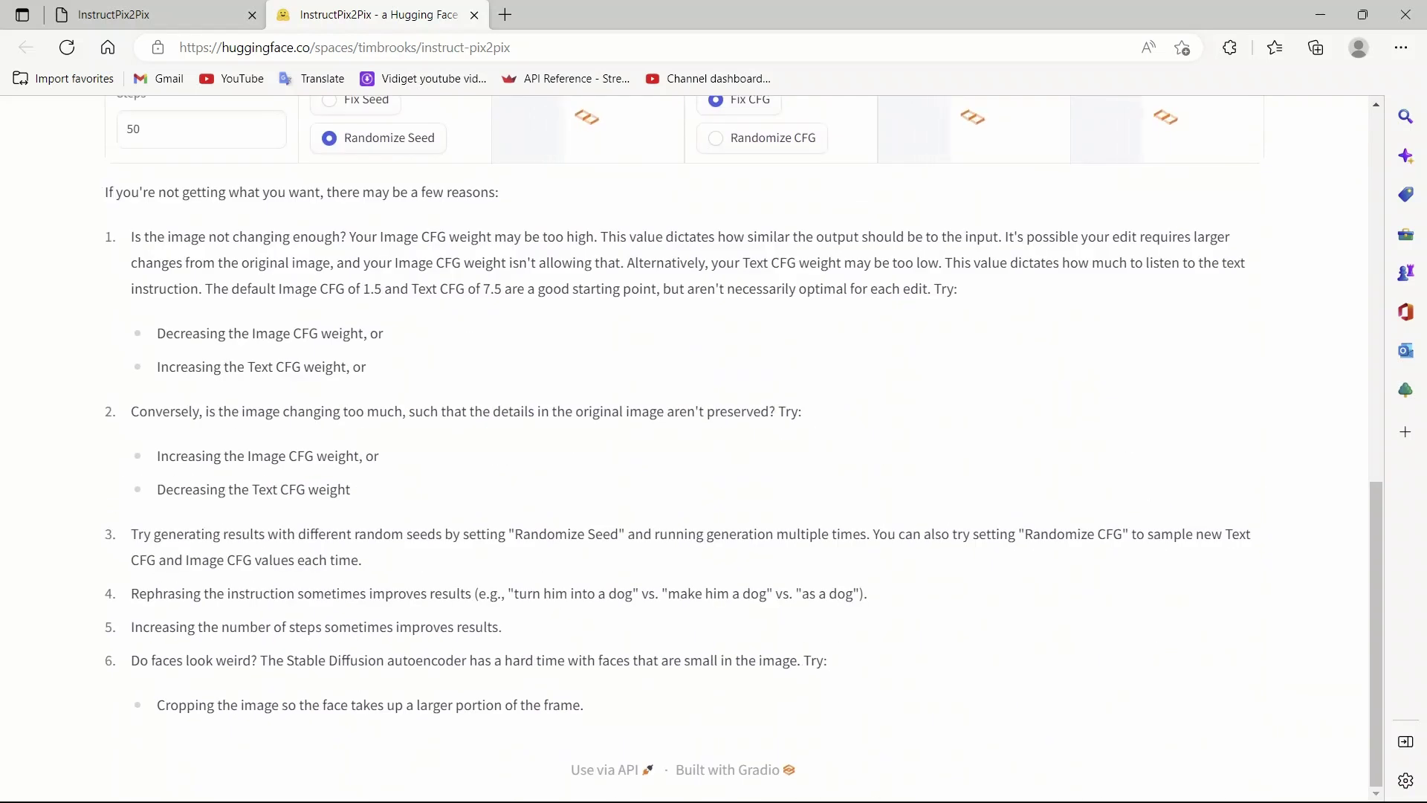
scroll(714, 446, up, 1)
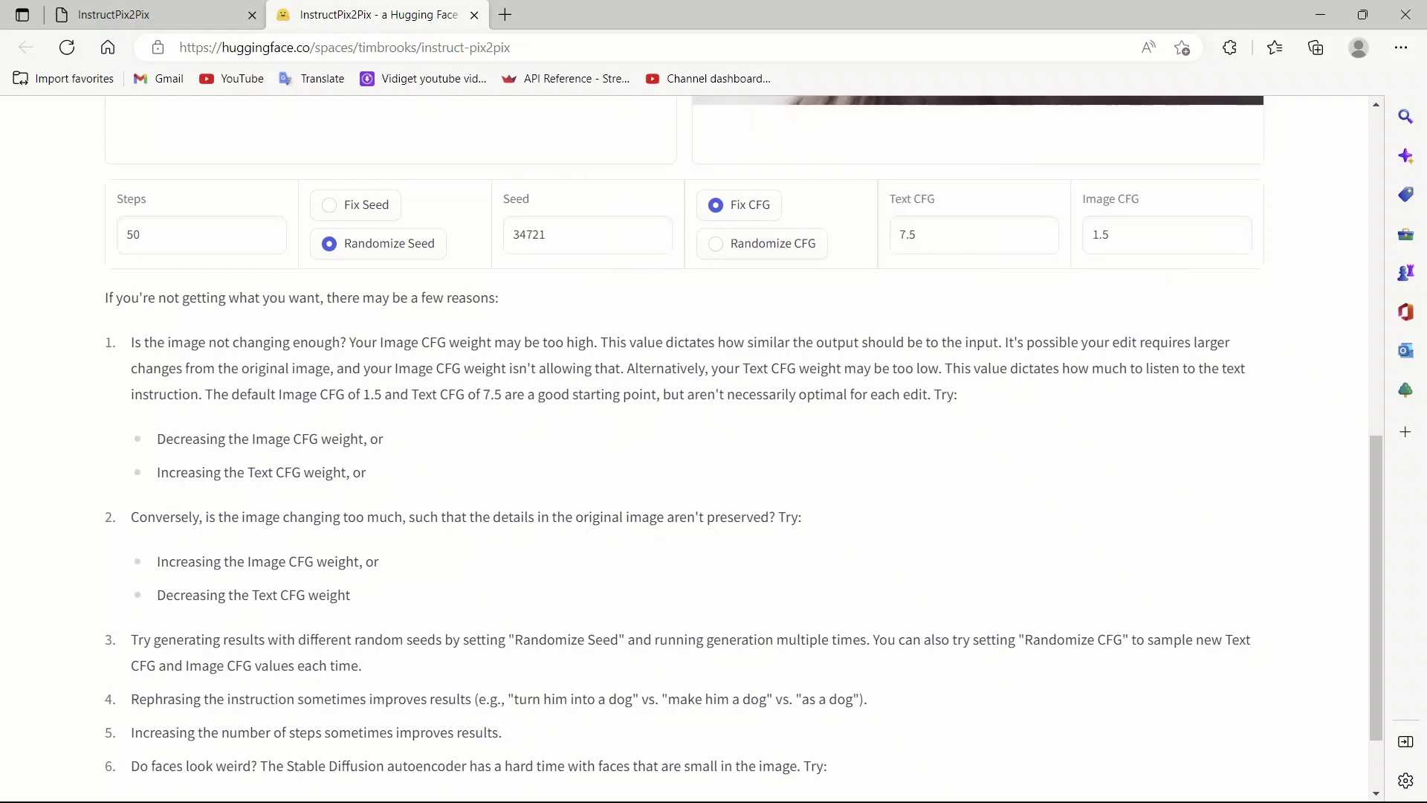
Highlight the phrase 'Image CFG weight' in the tips while the red car result shows.
drag(380, 343, 487, 343)
scroll(714, 446, up, 4)
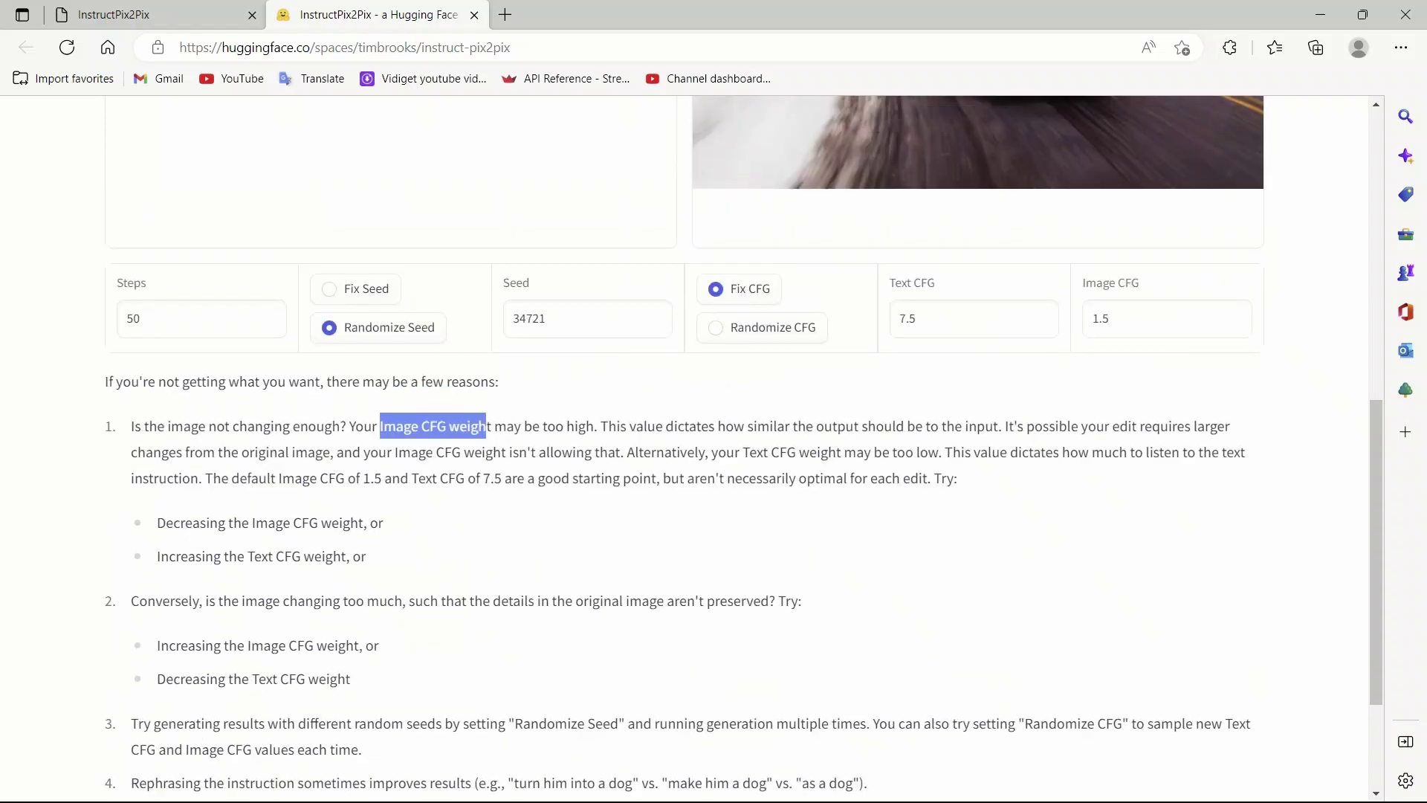
scroll(713, 446, down, 1)
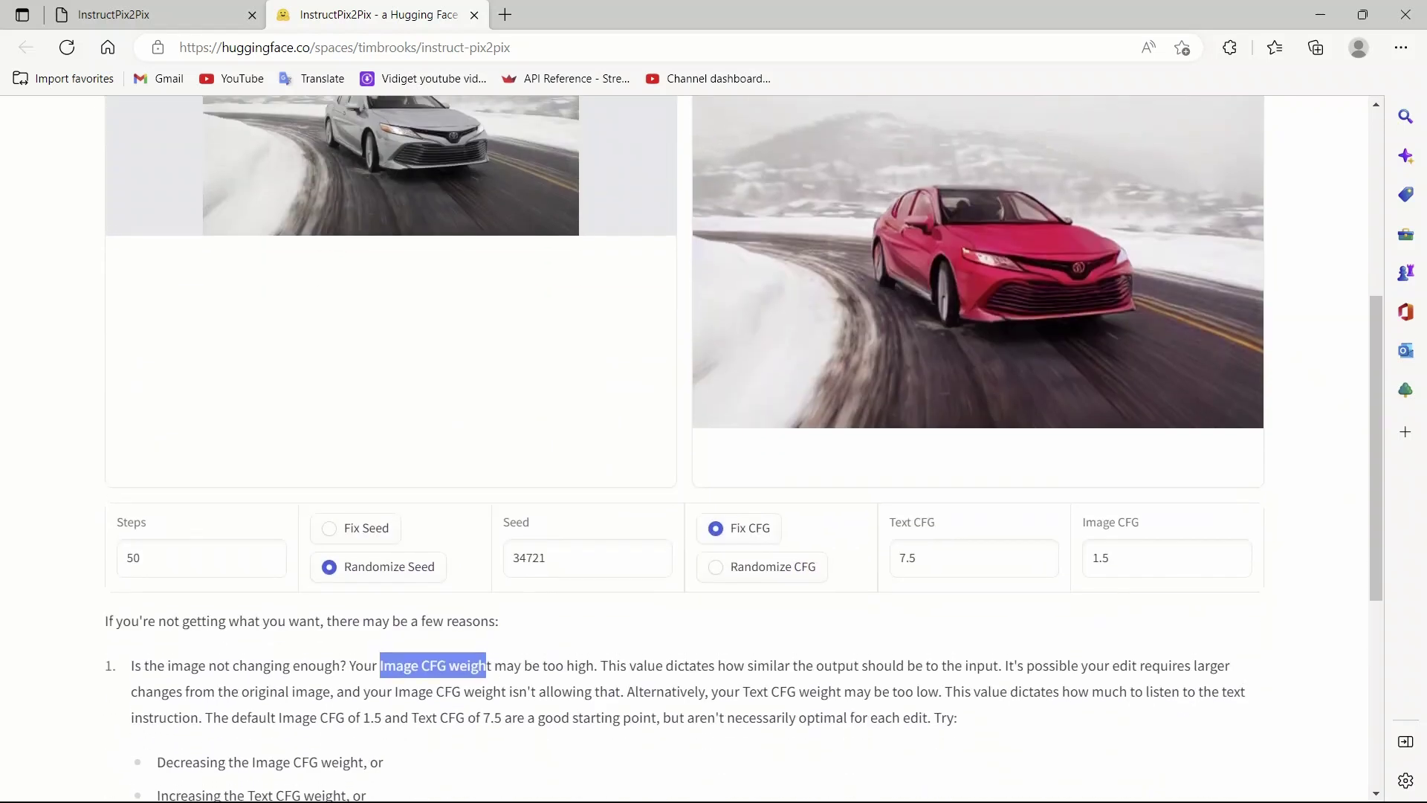
scroll(713, 446, up, 1)
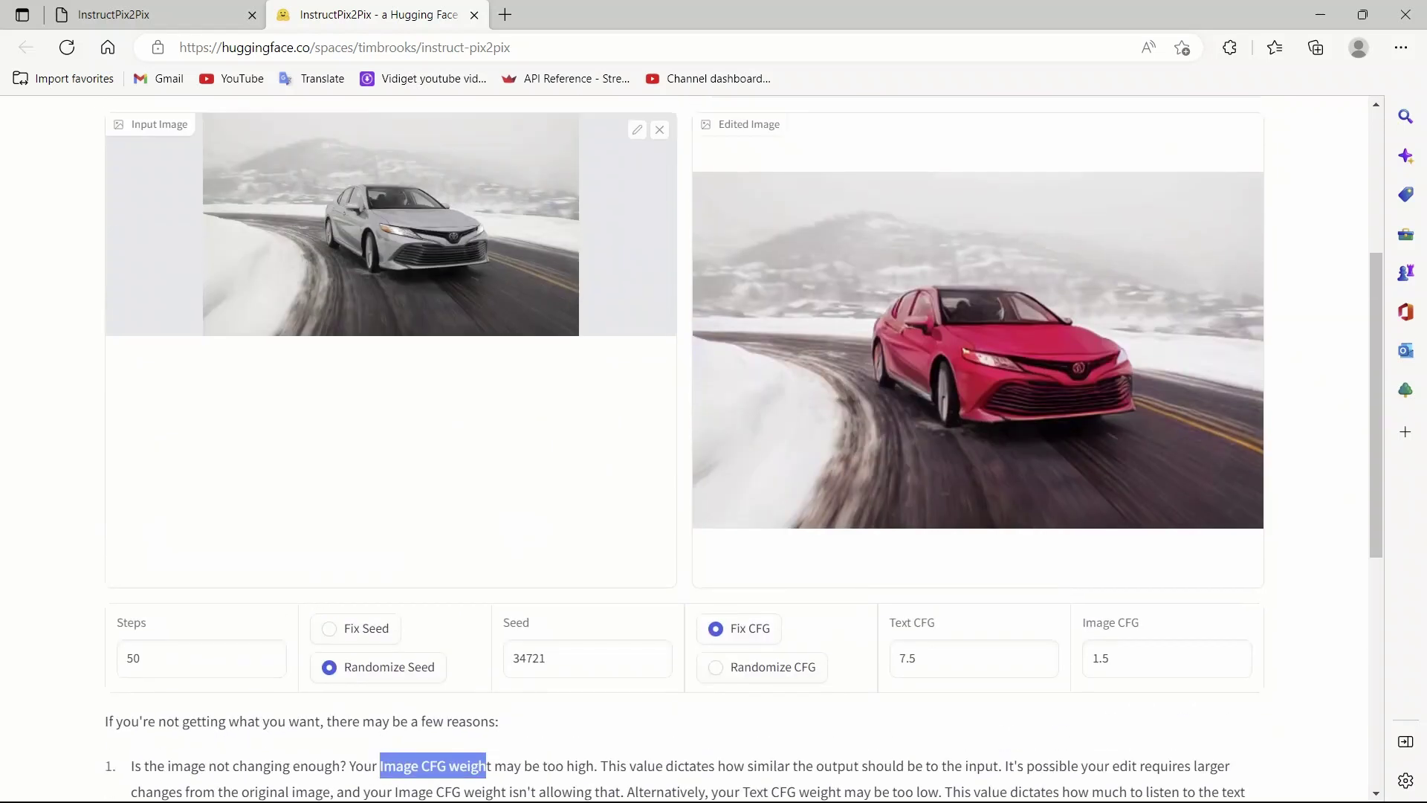
scroll(713, 446, down, 3)
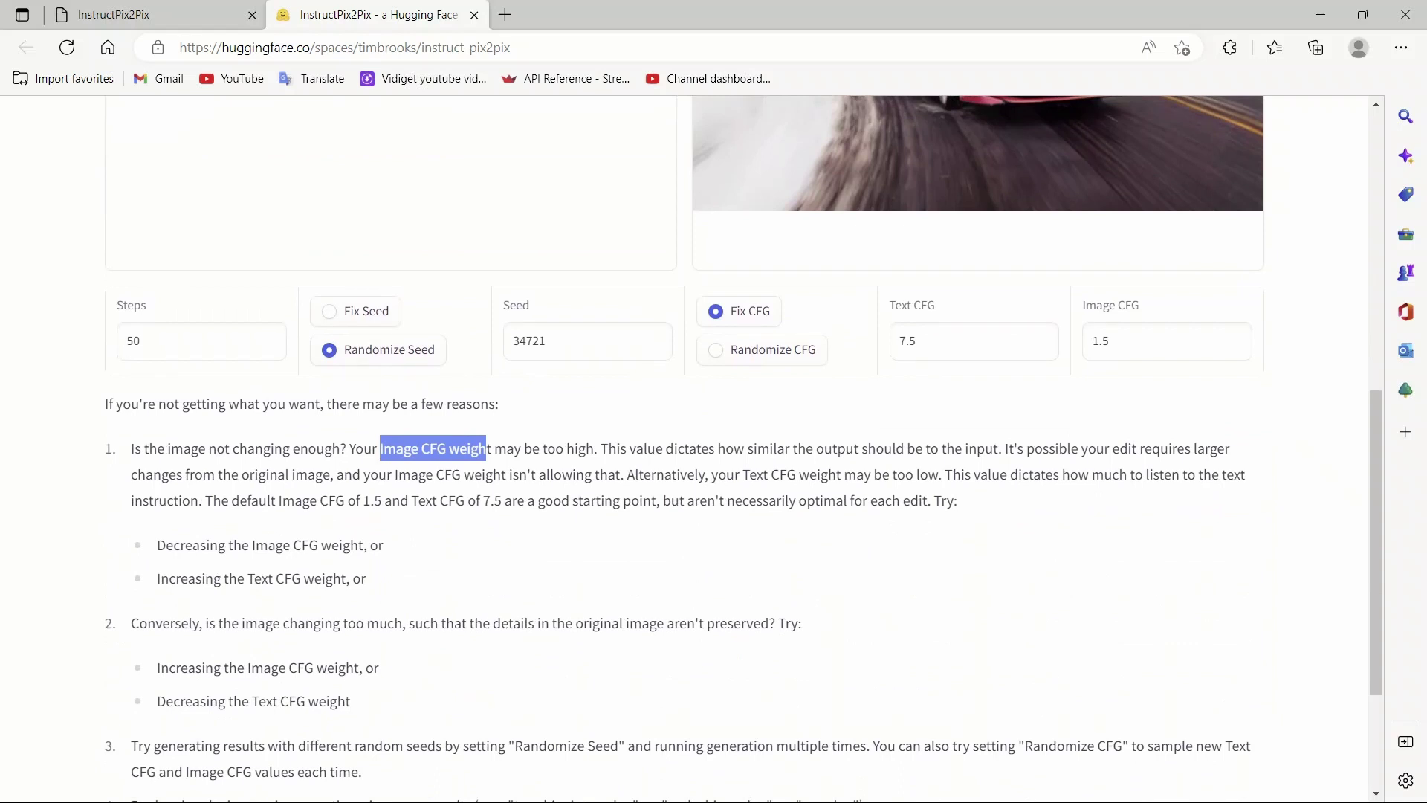
drag(105, 403, 498, 403)
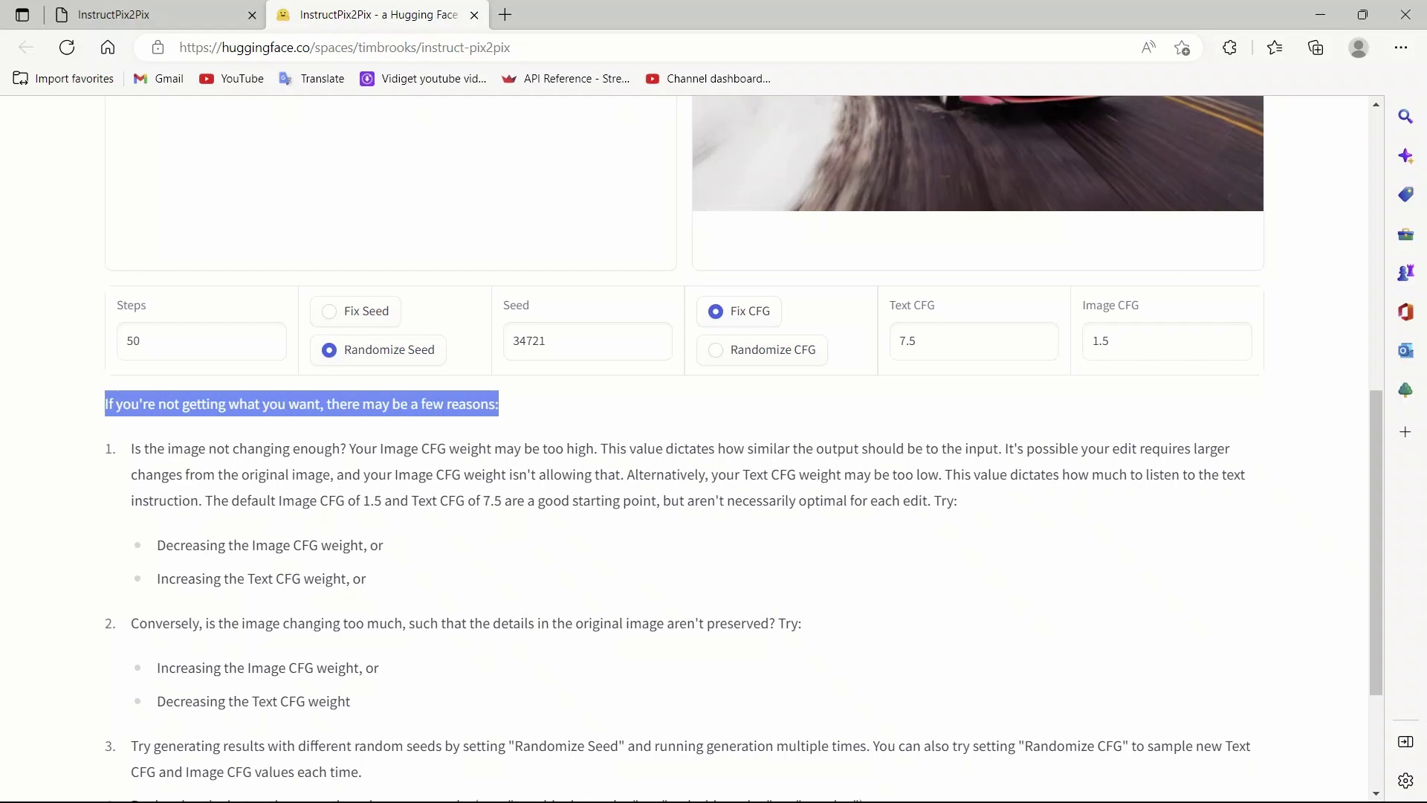
drag(134, 448, 342, 449)
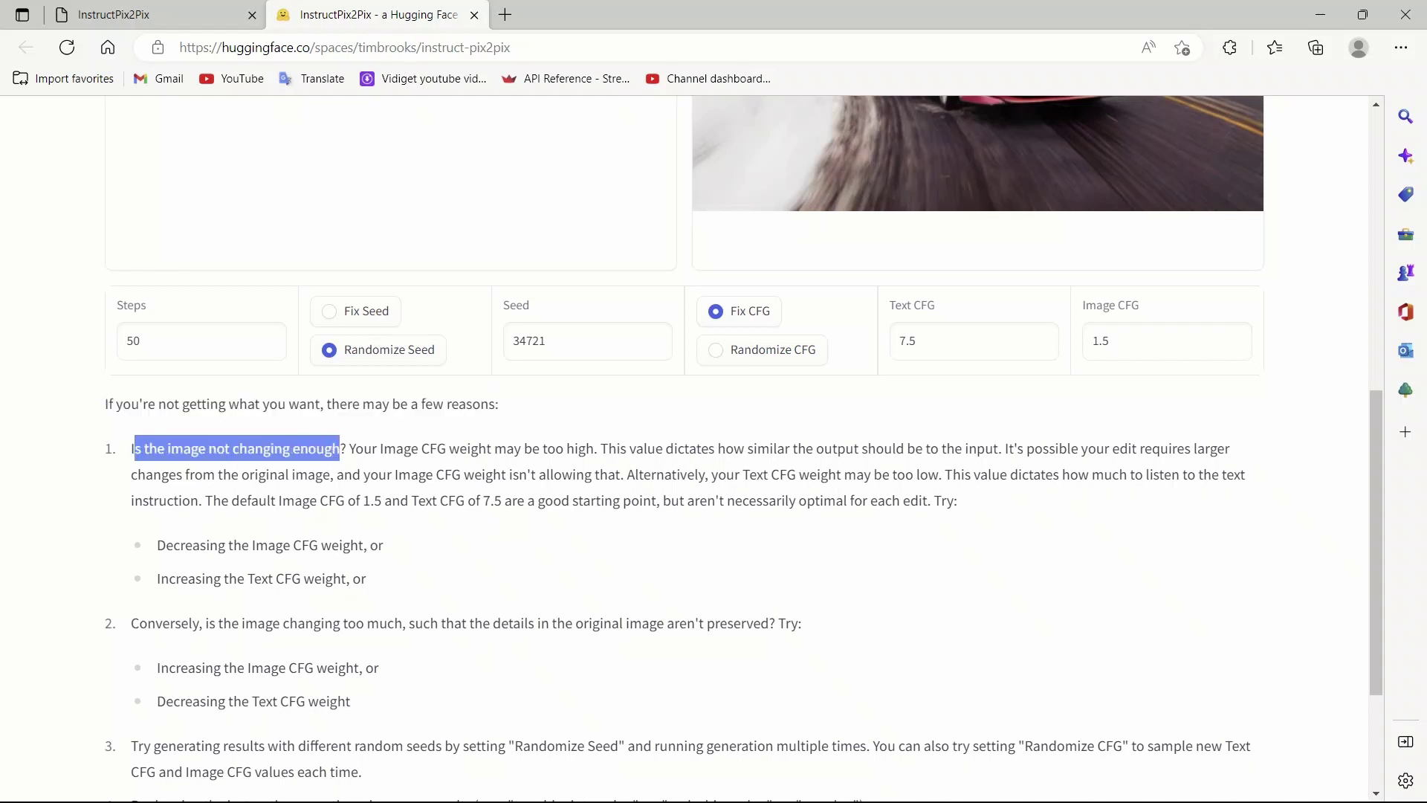
drag(422, 448, 493, 449)
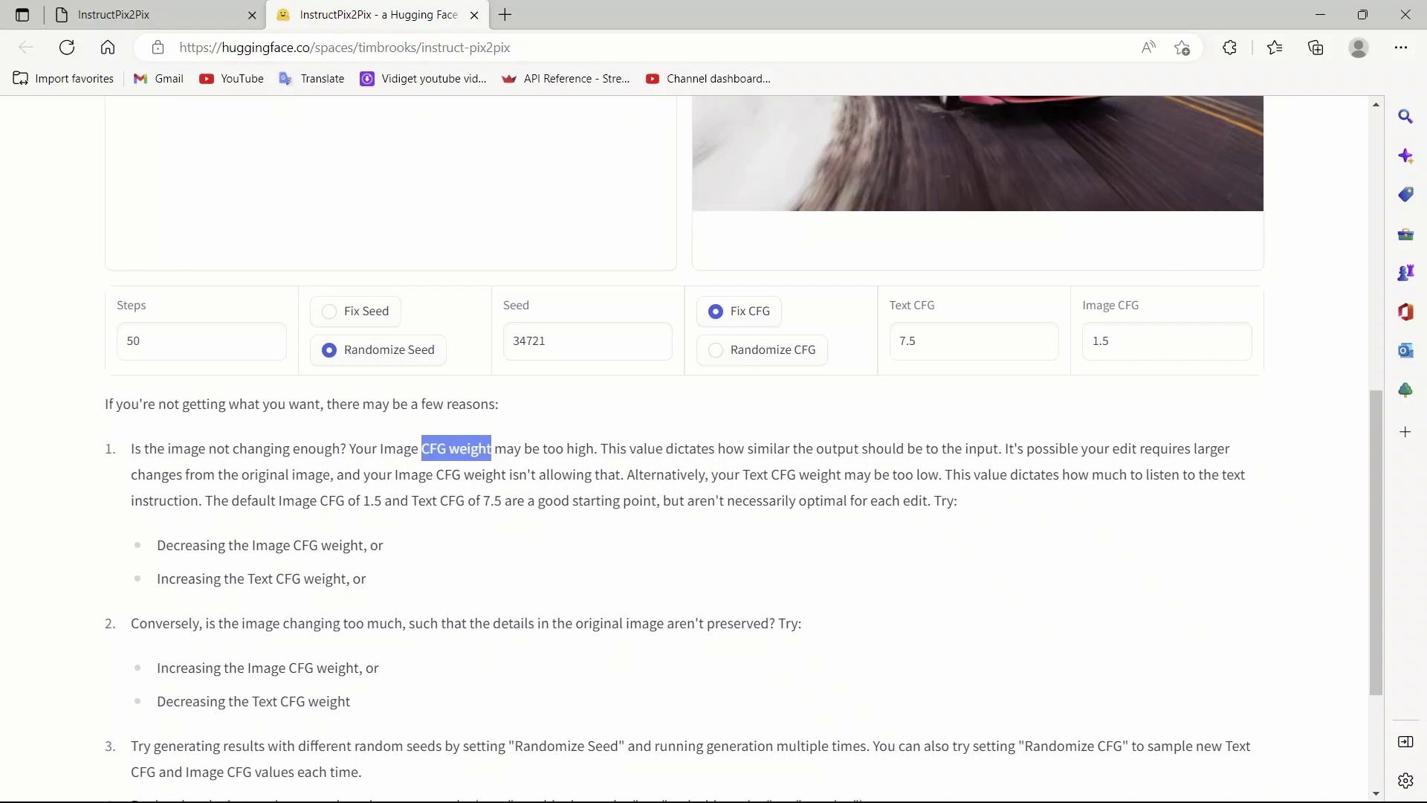
drag(157, 546, 384, 546)
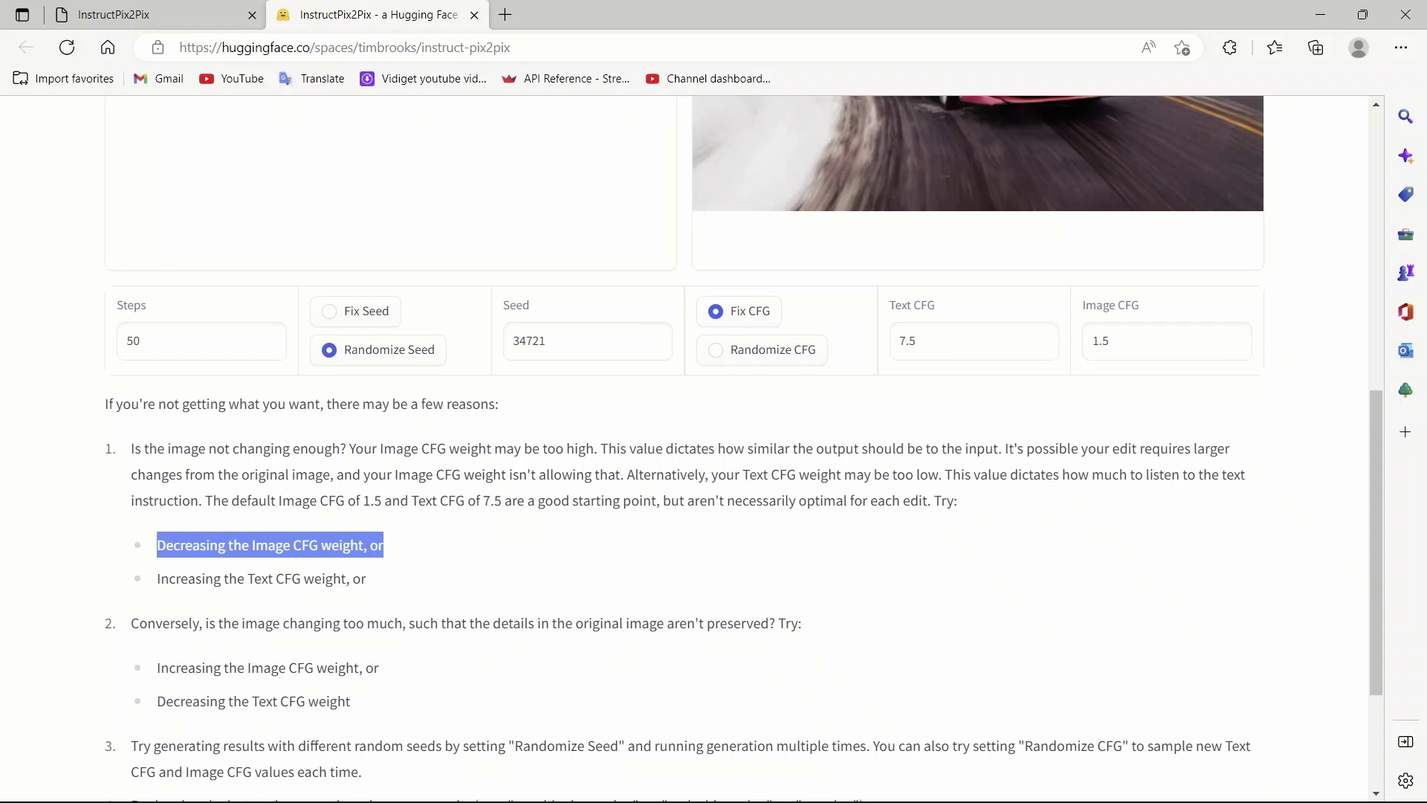
drag(367, 580, 175, 579)
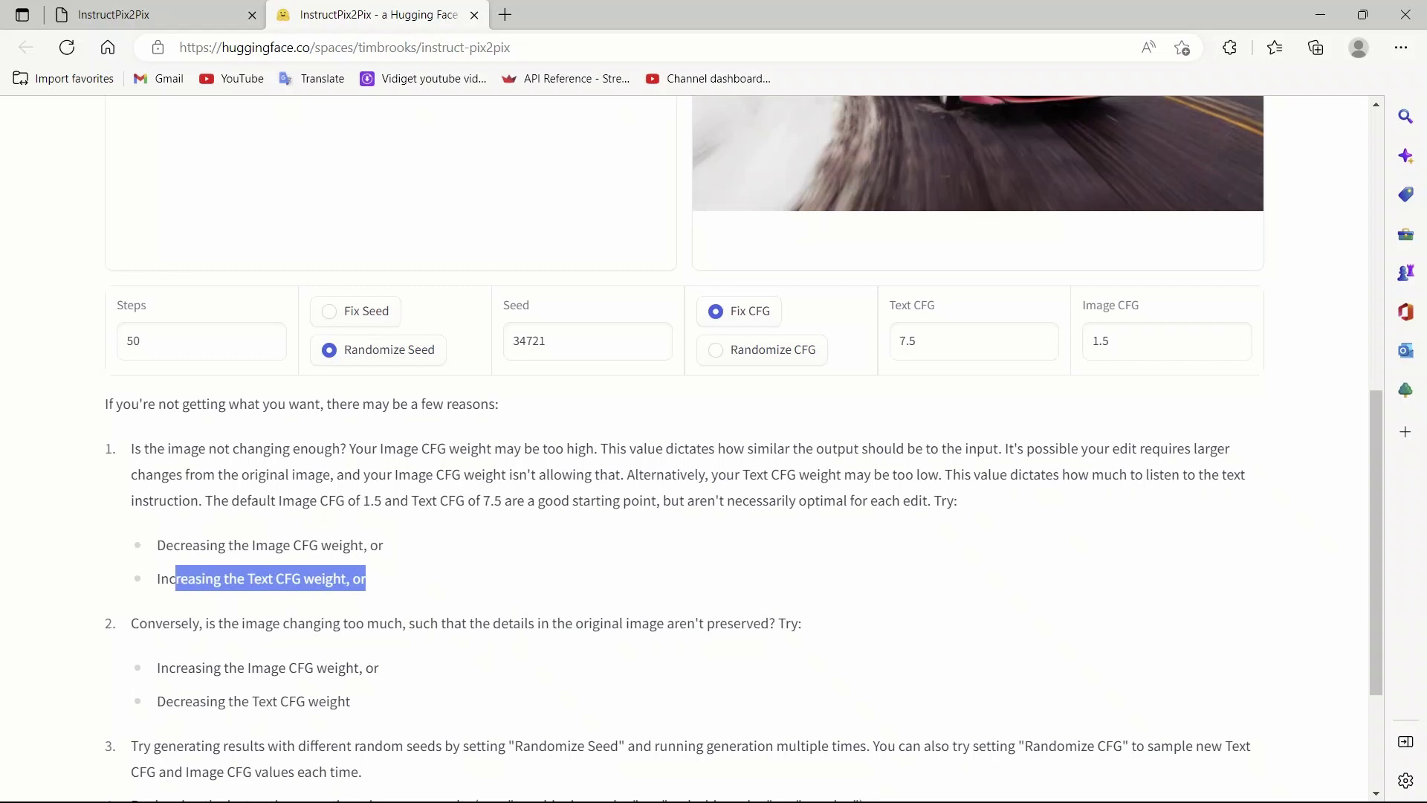
click(970, 341)
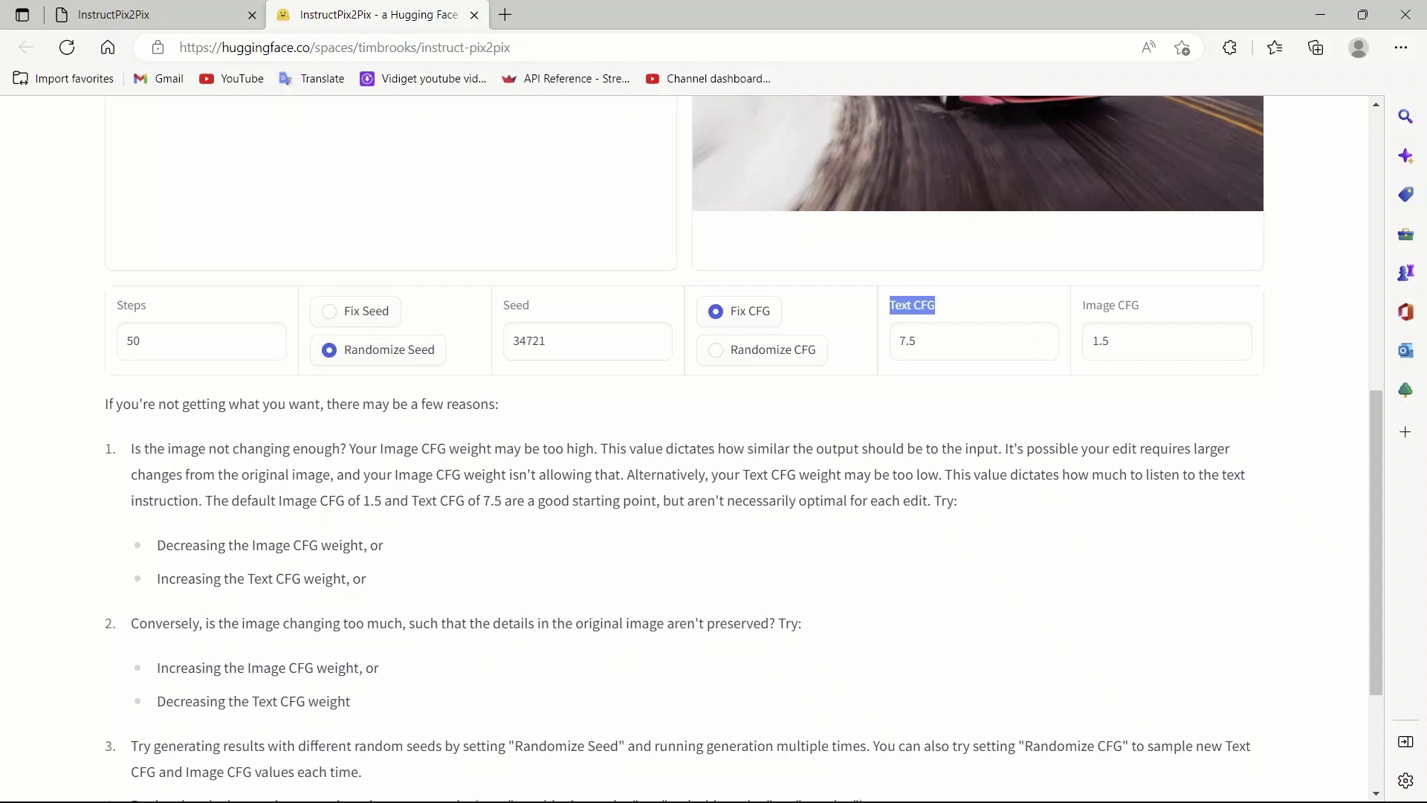
Select the Text CFG value 7.5 and leave it unchanged.
double_click(908, 340)
scroll(970, 447, up, 2)
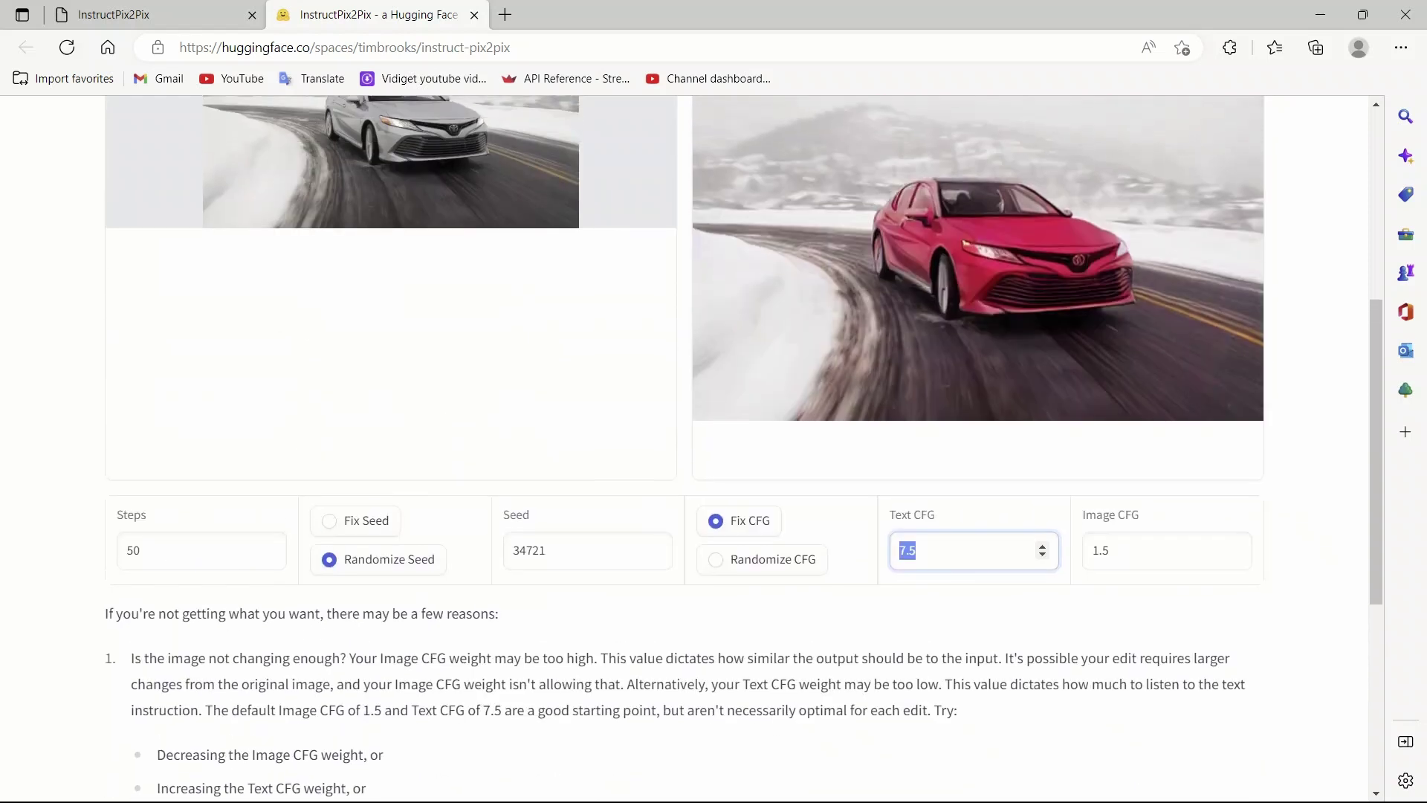
scroll(971, 447, up, 4)
scroll(970, 446, down, 3)
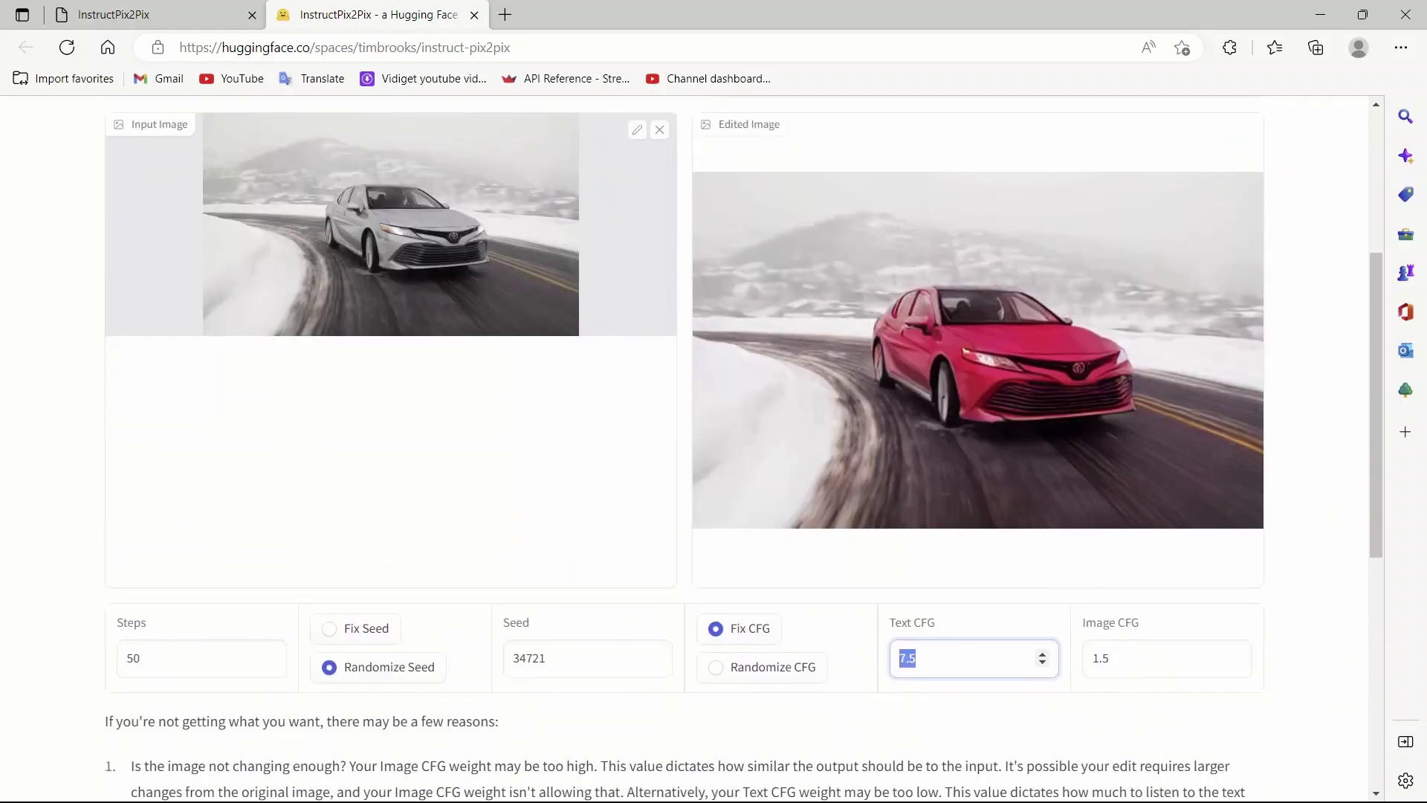
scroll(970, 446, up, 1)
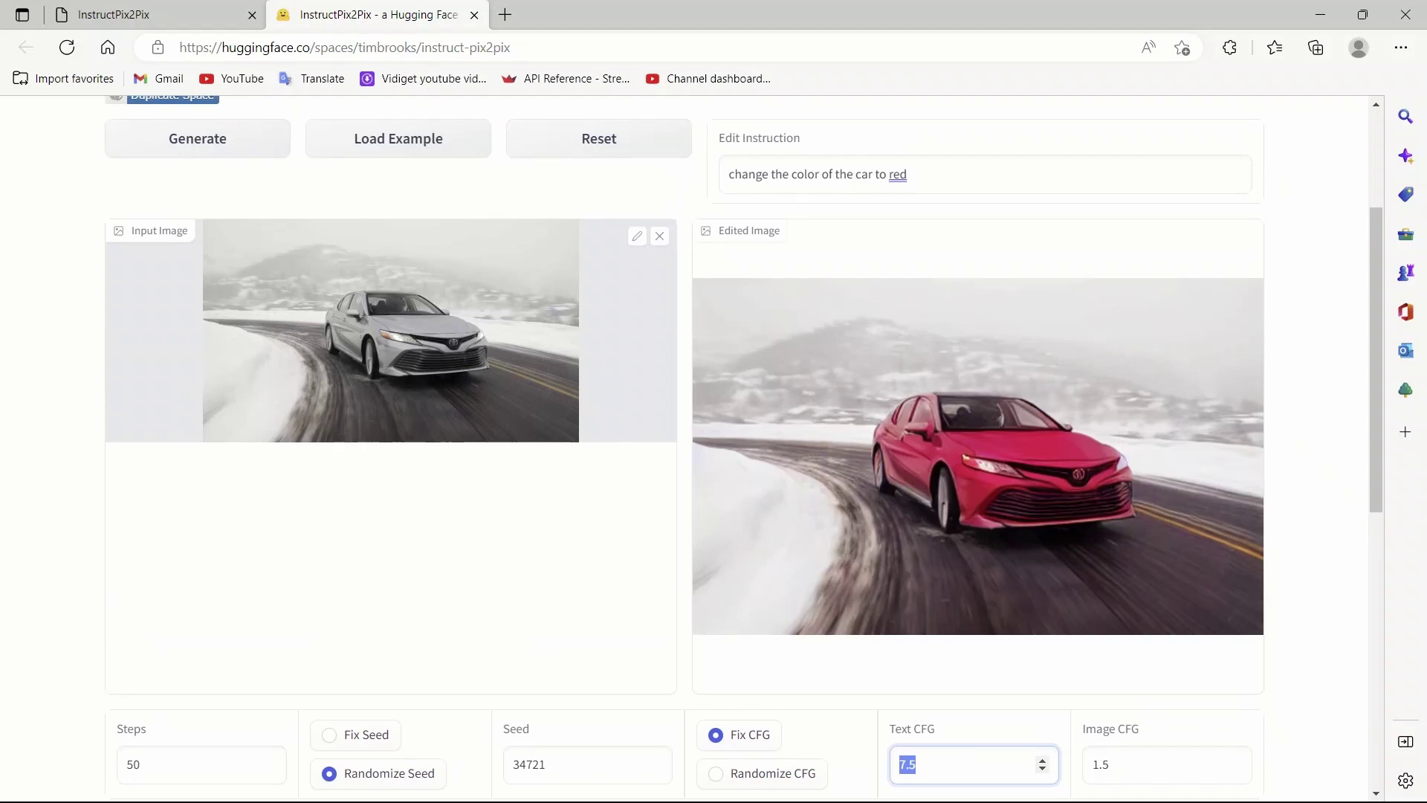
click(971, 669)
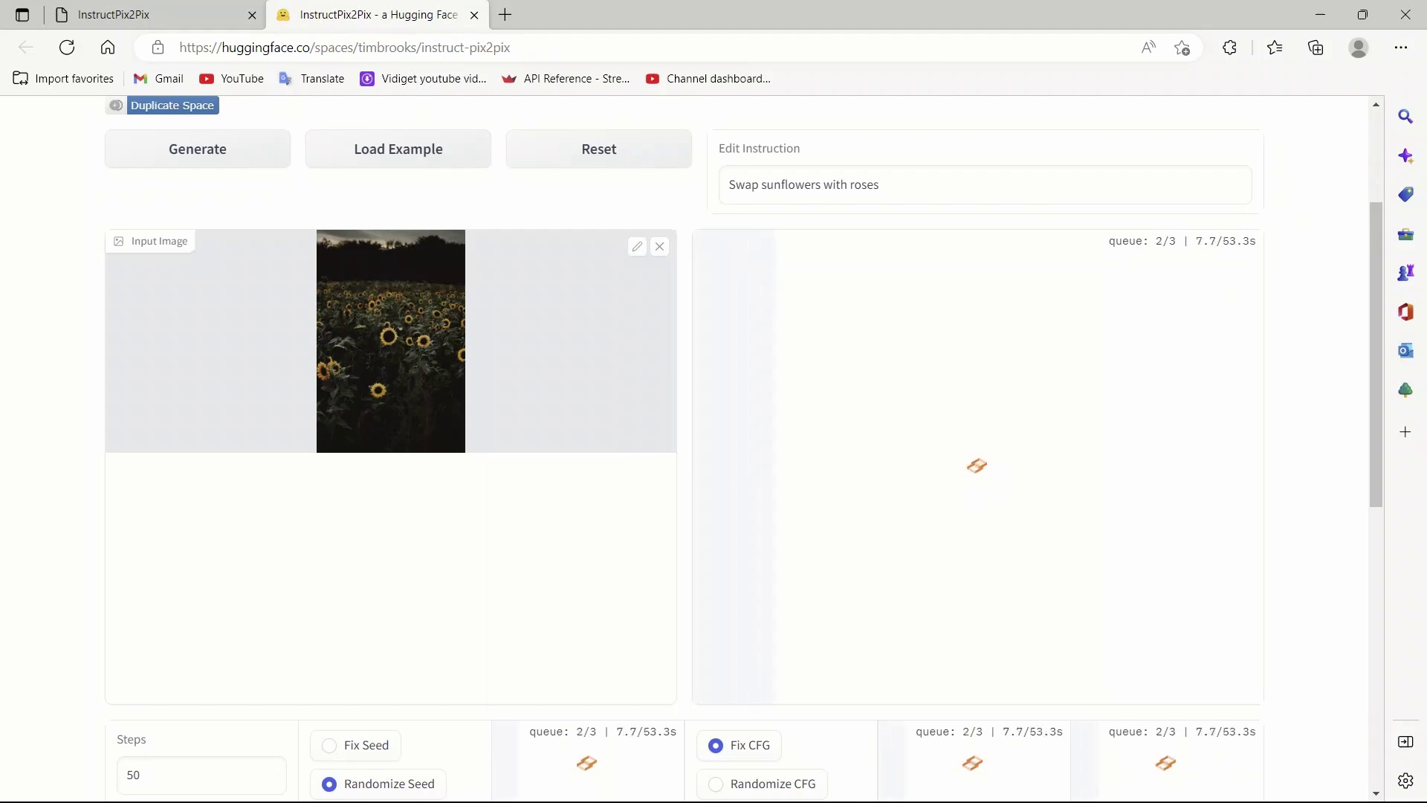
Select the 'Swap sunflowers with roses' instruction and check the Steps setting of 50.
drag(881, 184, 728, 184)
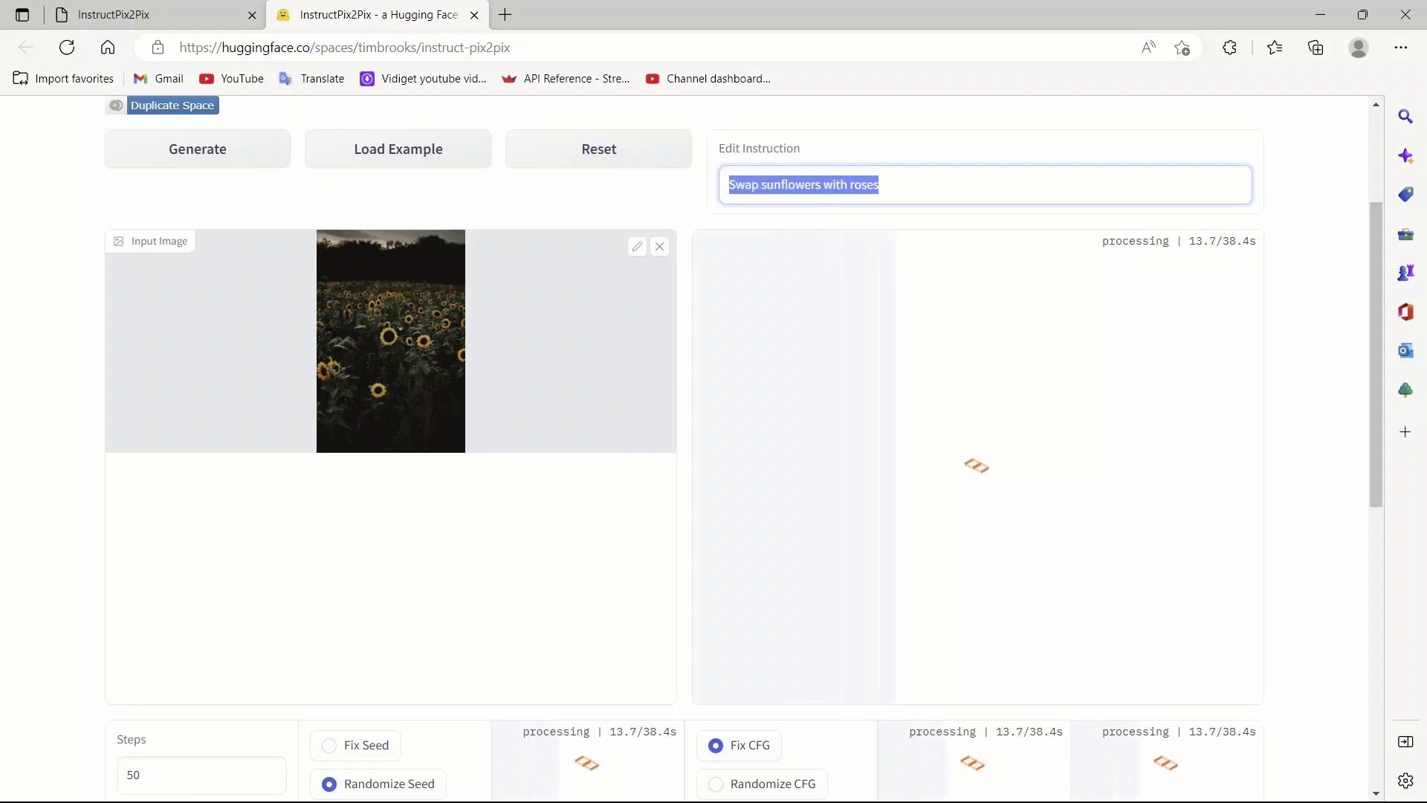
scroll(713, 447, down, 4)
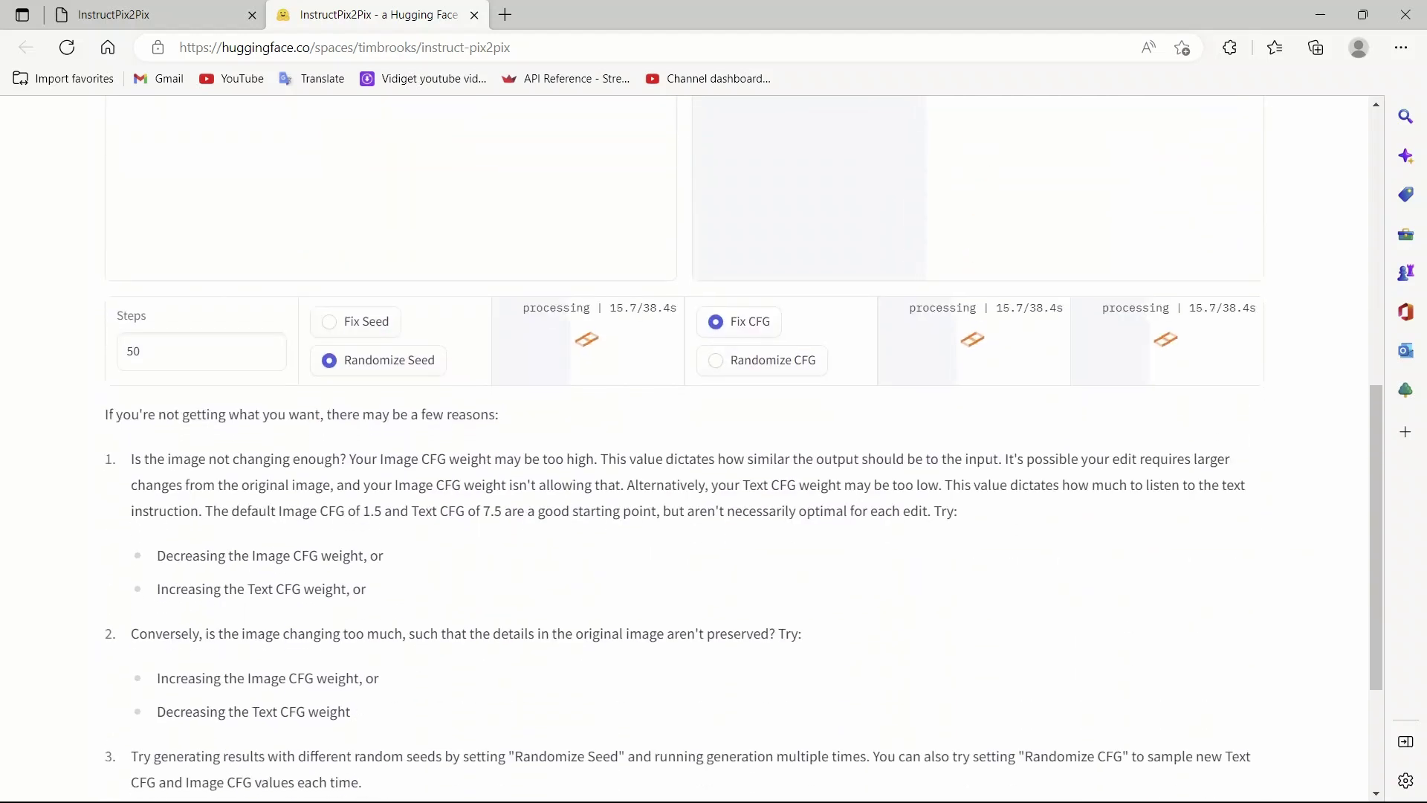
double_click(131, 315)
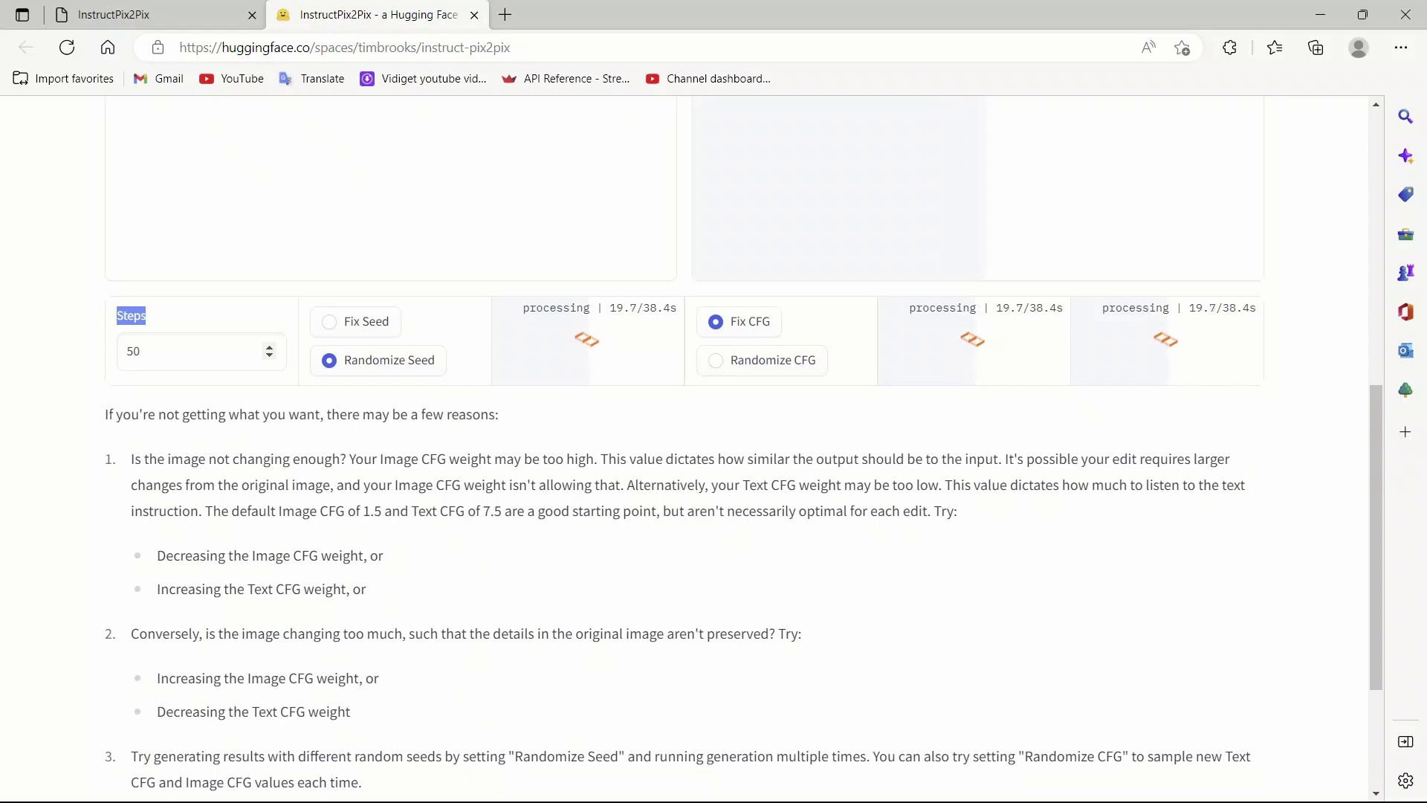
scroll(713, 446, up, 2)
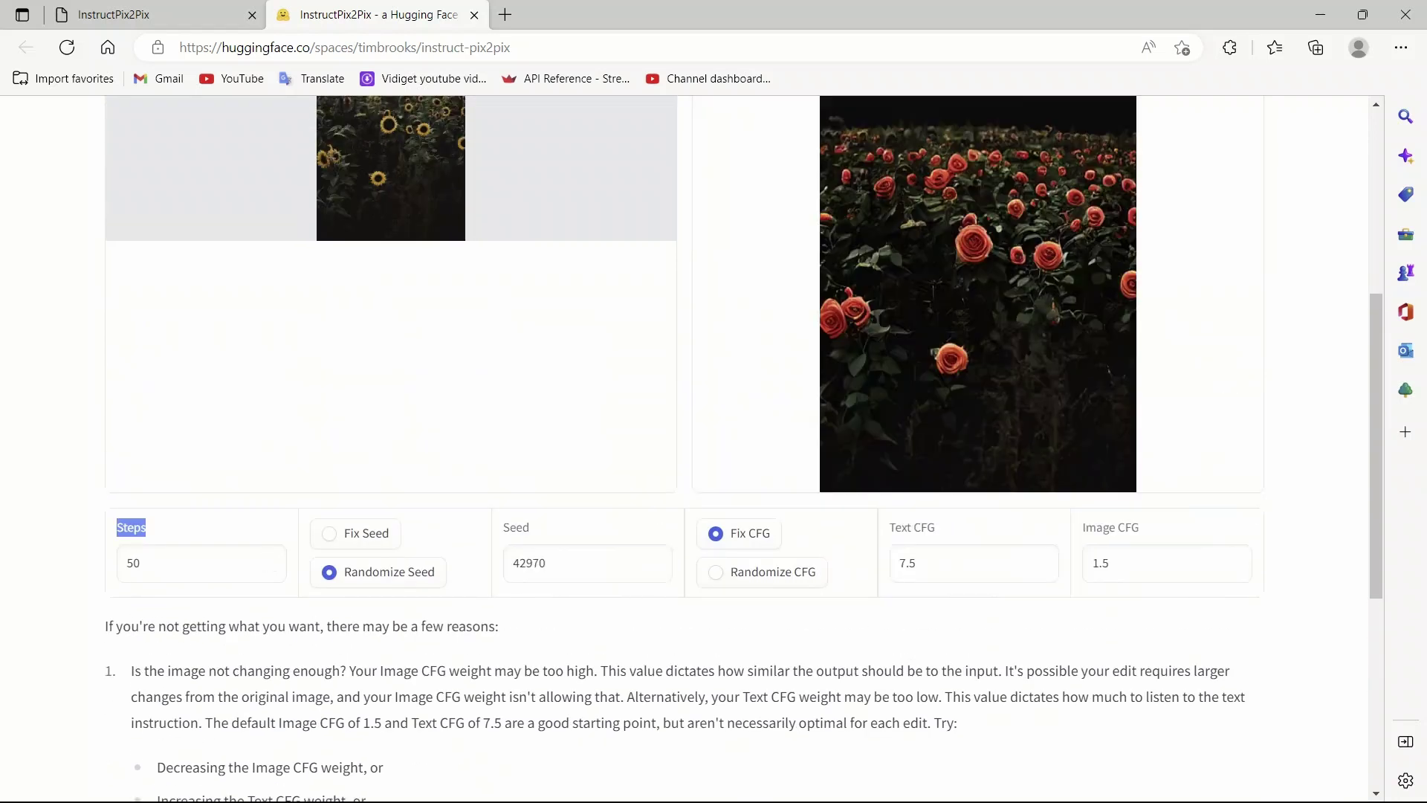
scroll(714, 446, down, 1)
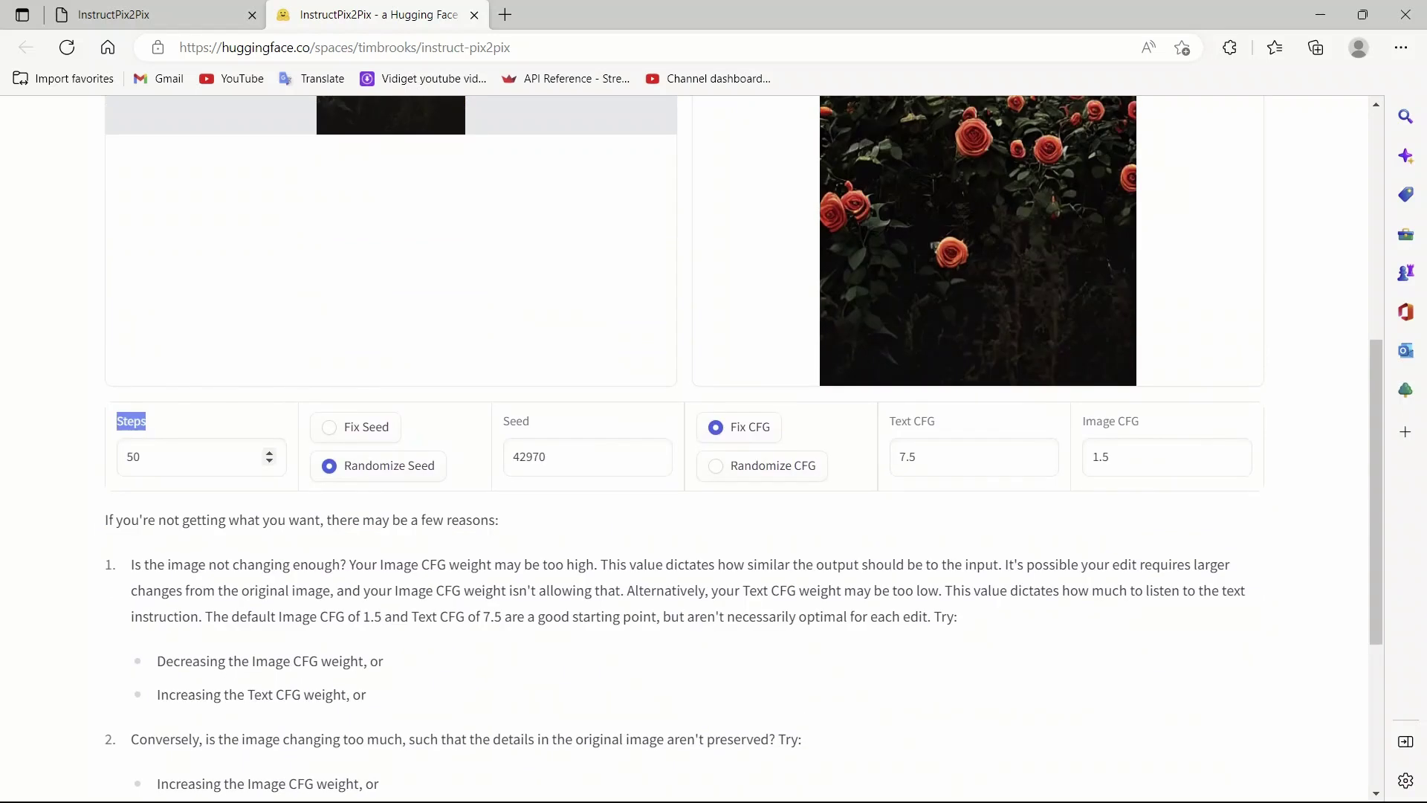
double_click(134, 456)
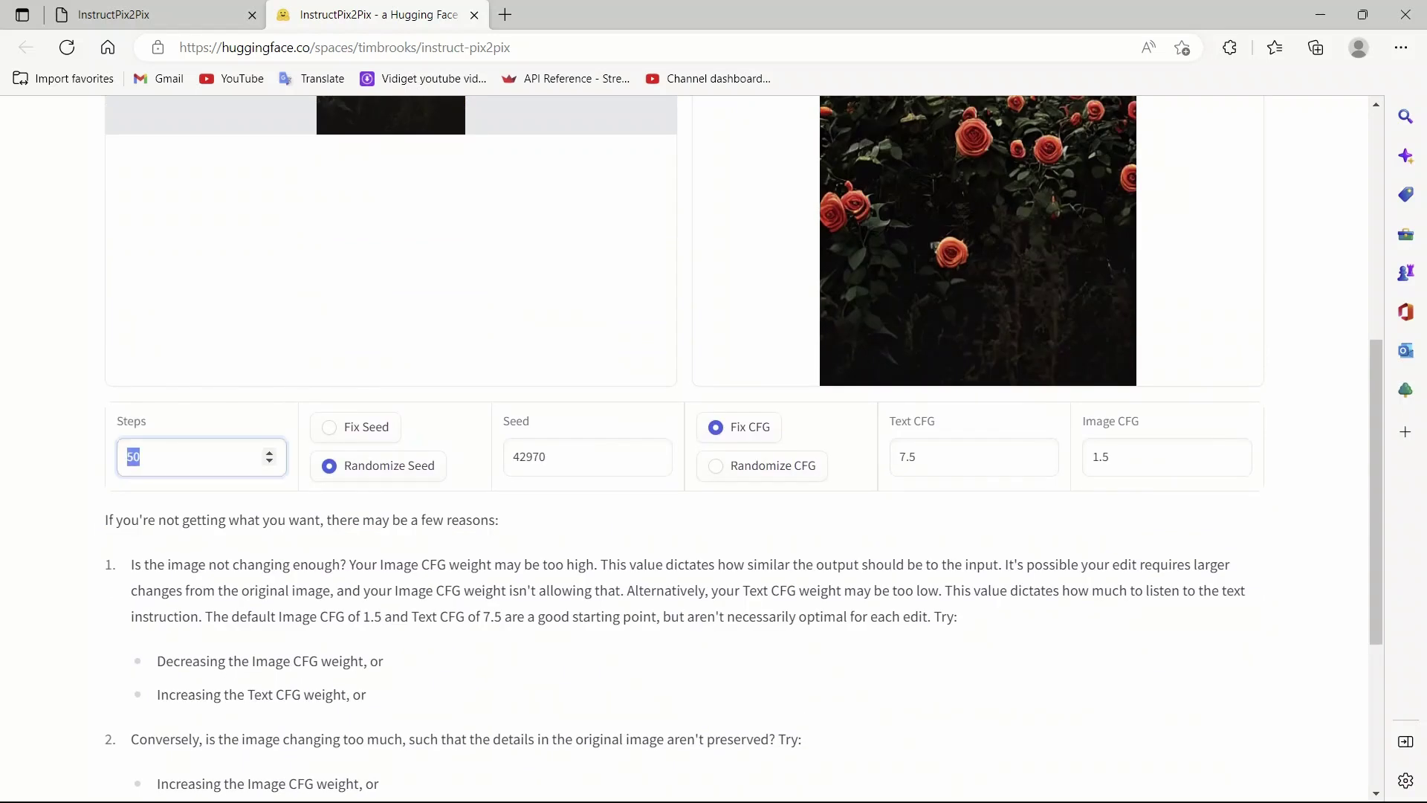
scroll(714, 446, up, 3)
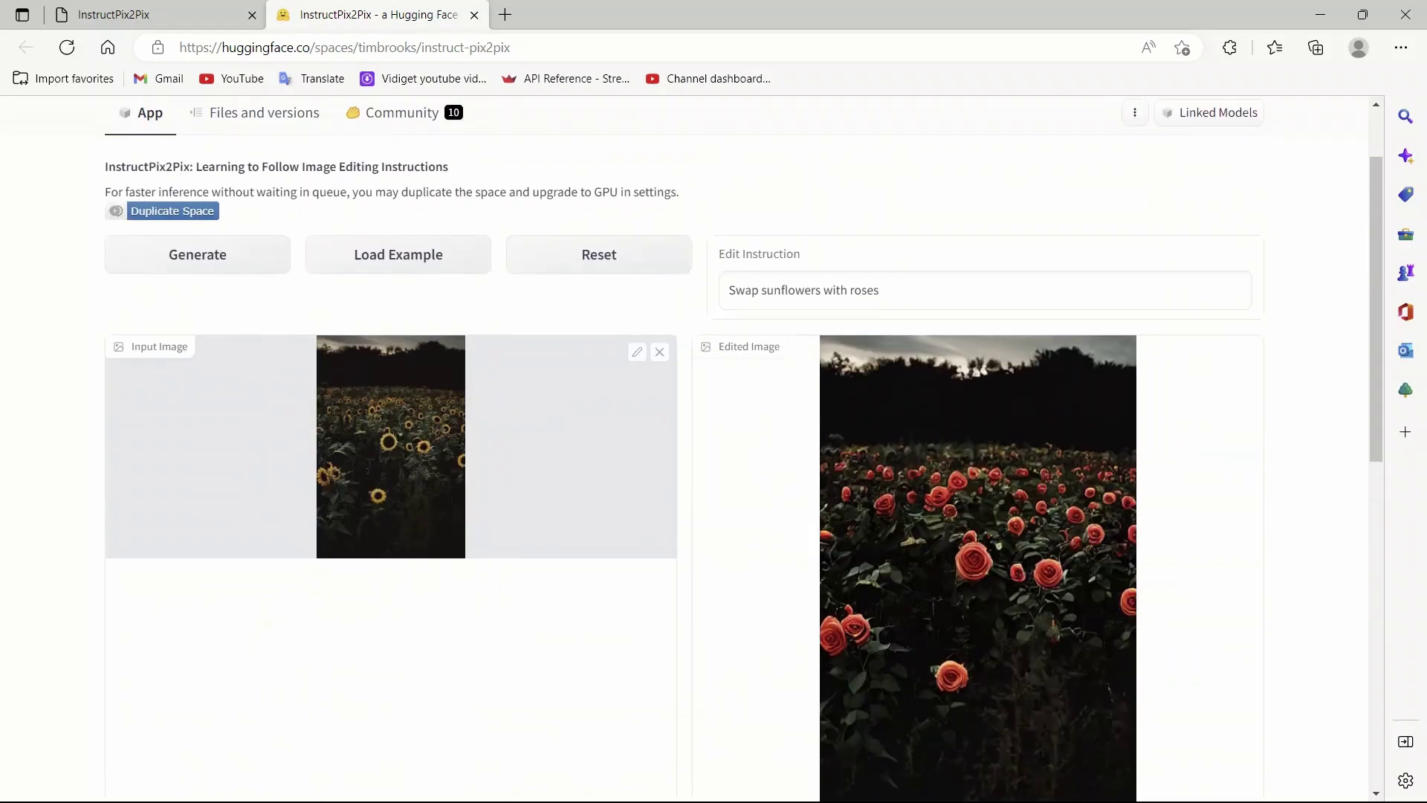
scroll(714, 446, down, 1)
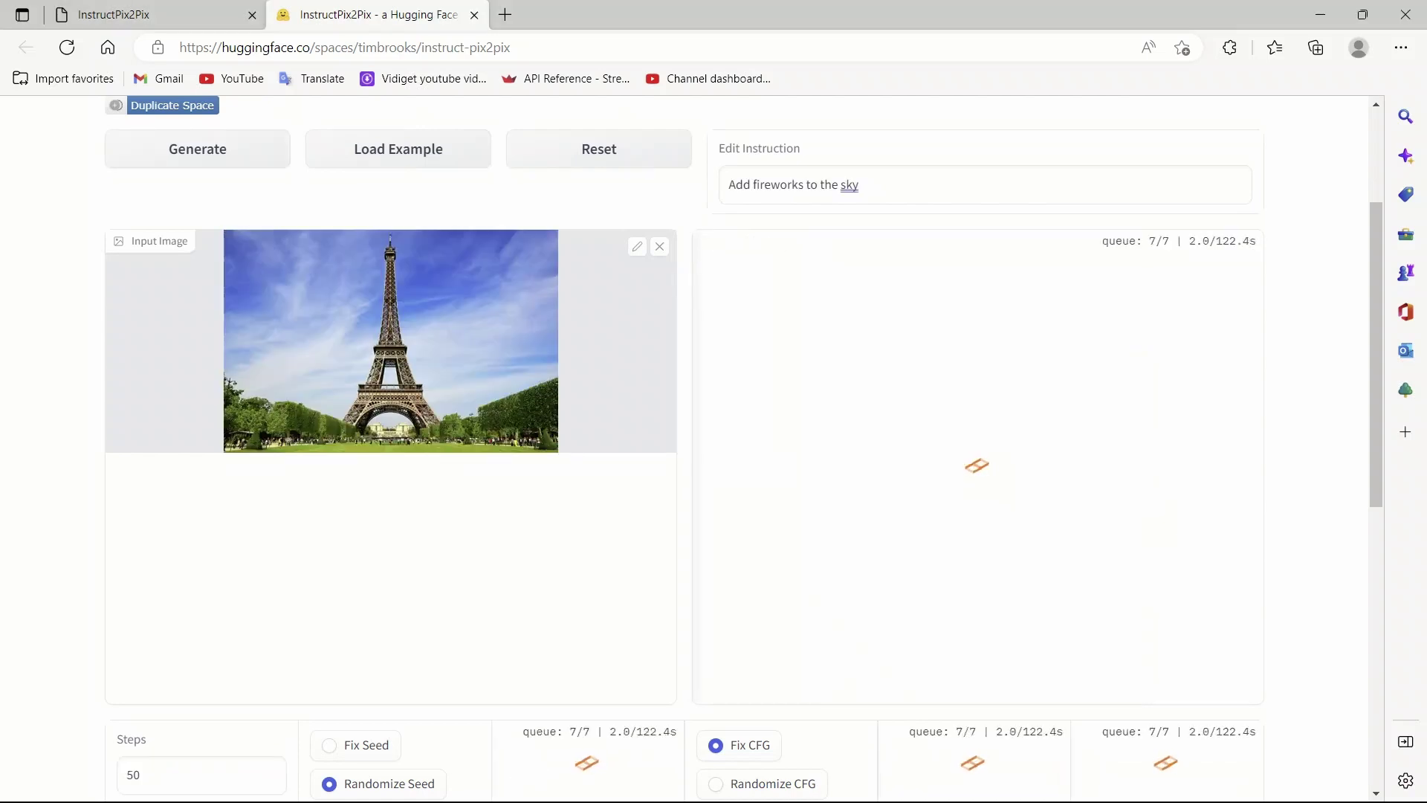
Highlight the fireworks instruction and the tips about randomizing seed/CFG and rephrasing.
triple_click(793, 185)
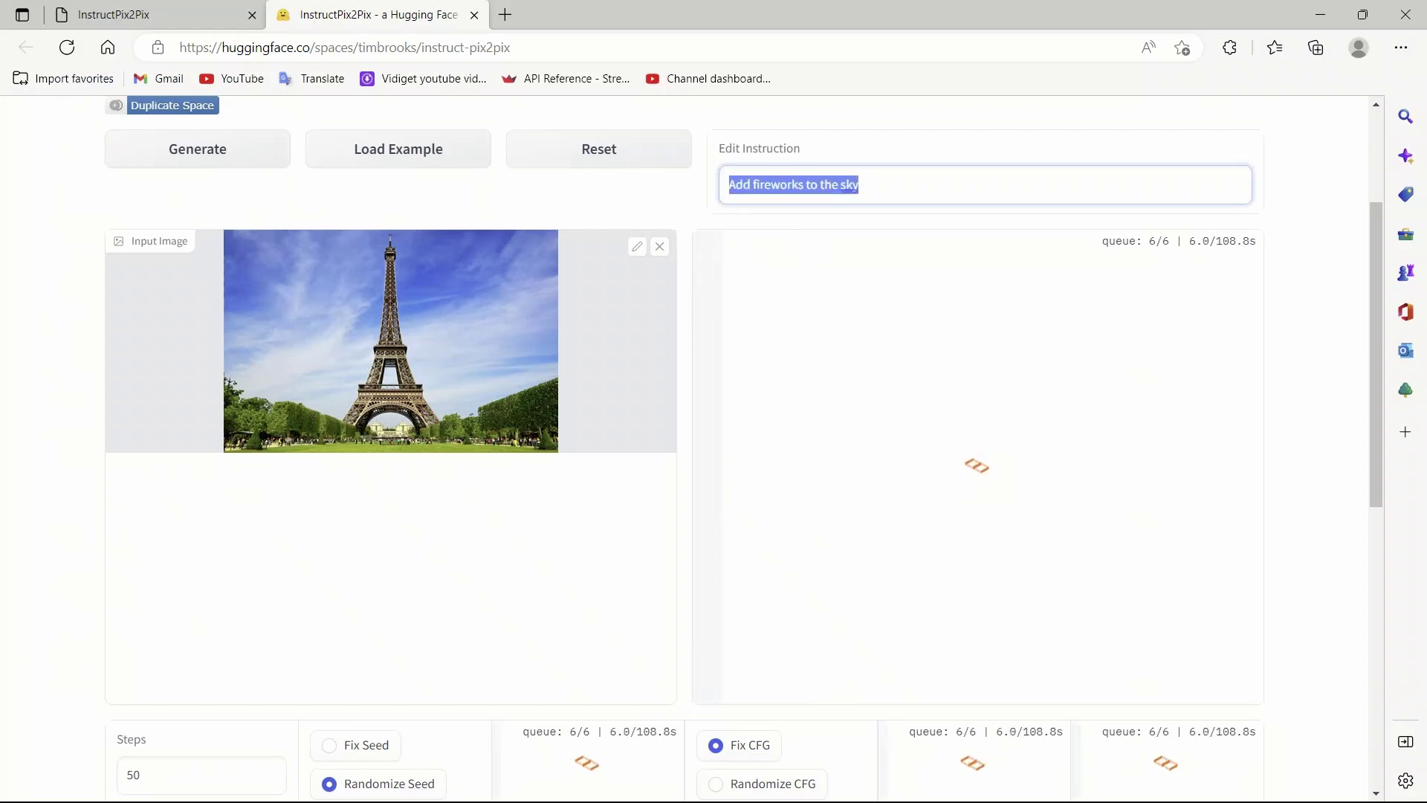
scroll(713, 446, down, 4)
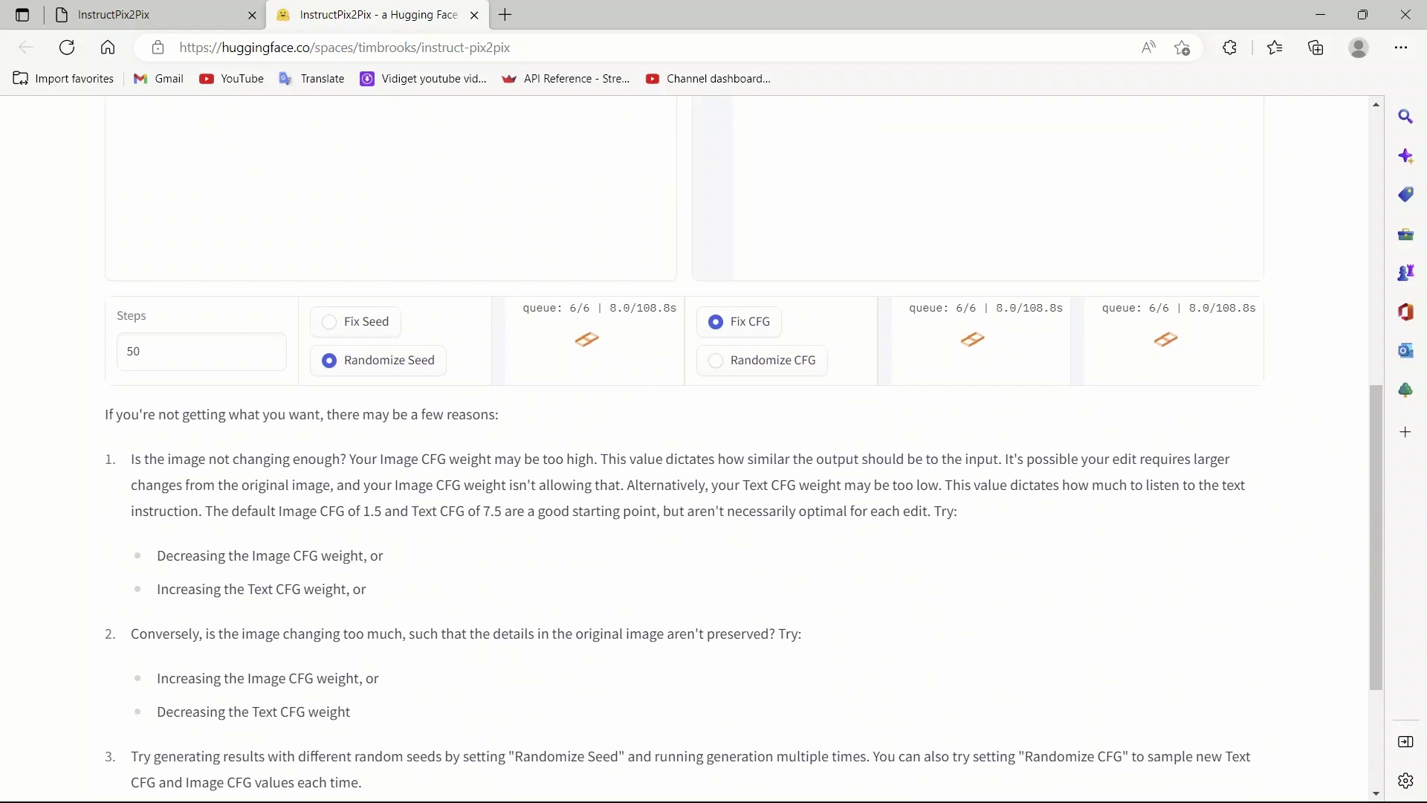
scroll(714, 446, down, 2)
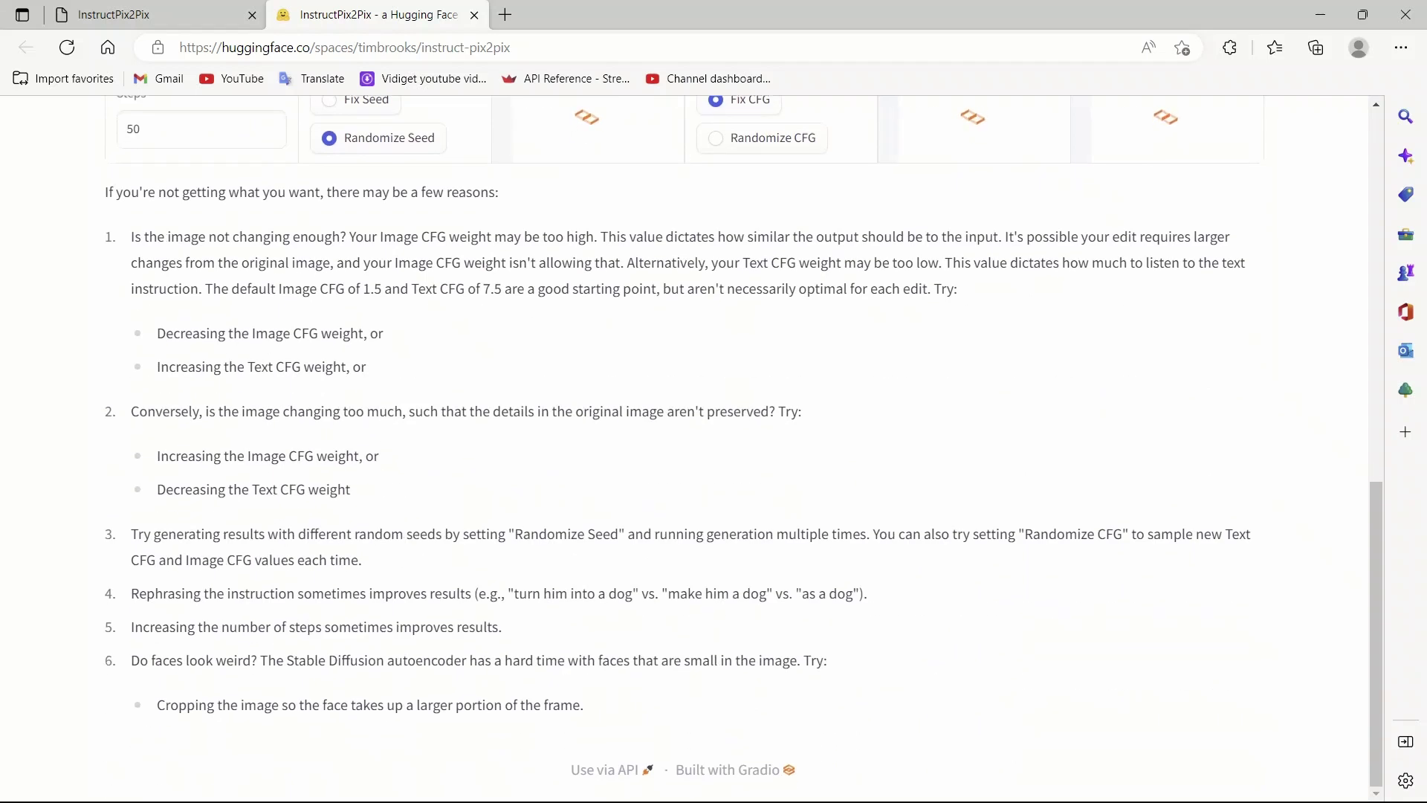
triple_click(283, 533)
scroll(283, 533, up, 2)
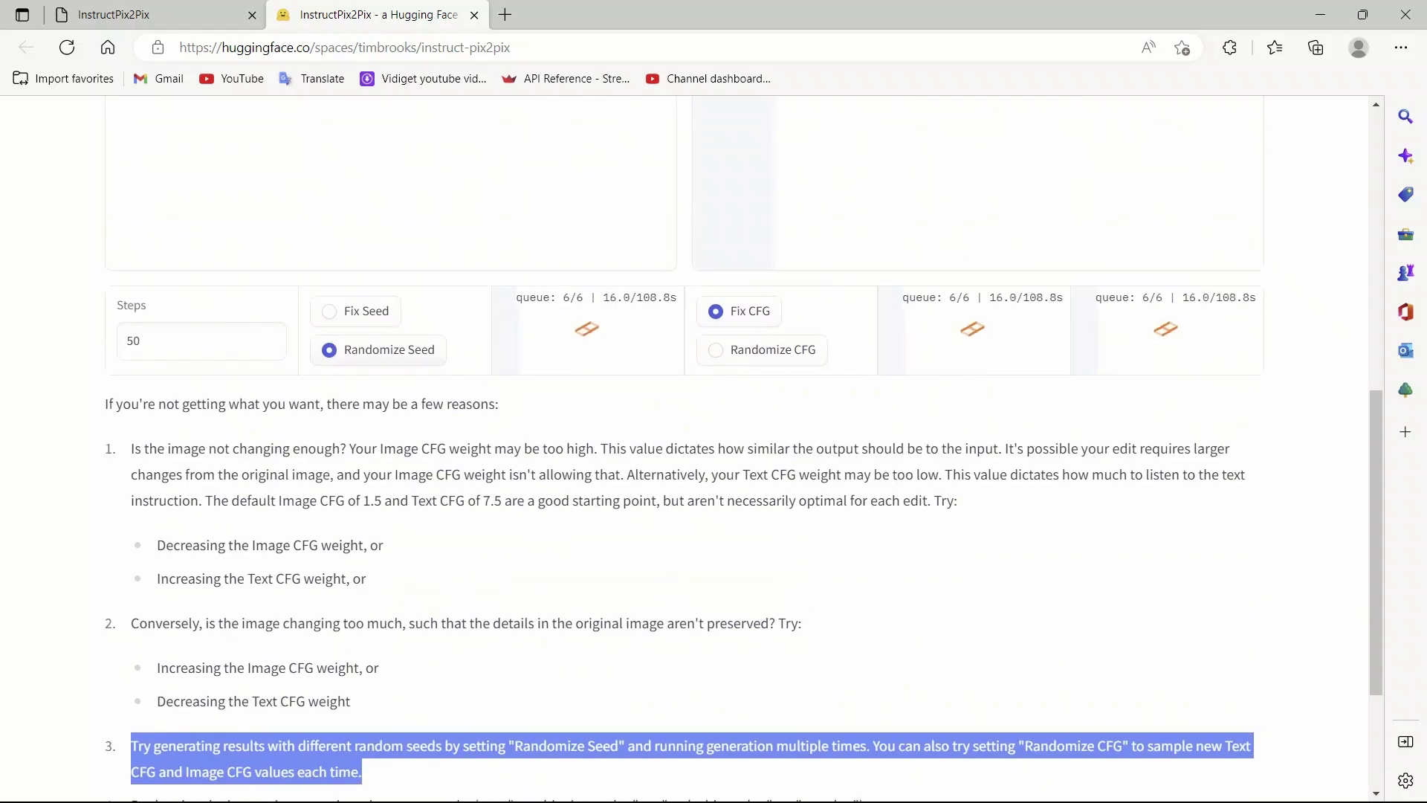
scroll(715, 502, down, 2)
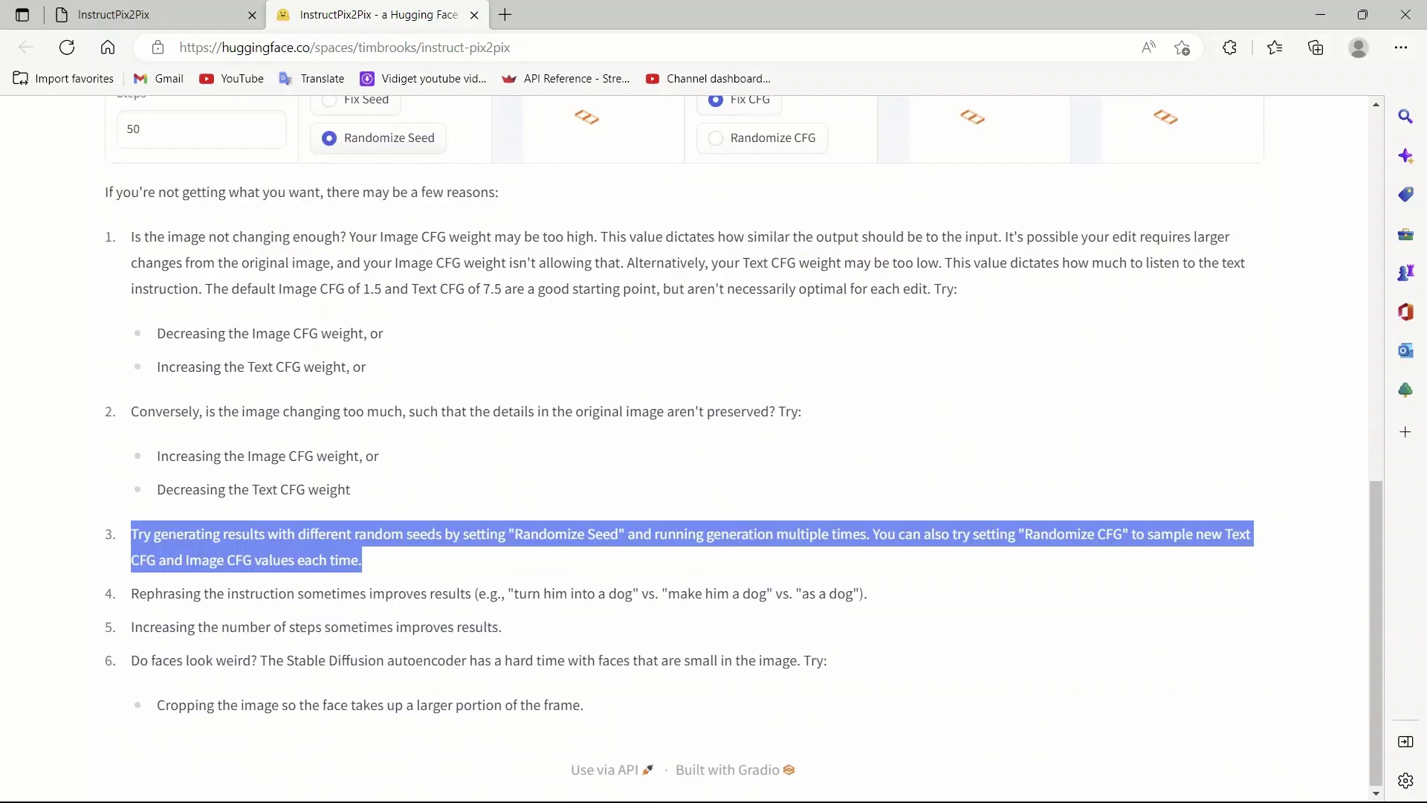
scroll(714, 501, up, 1)
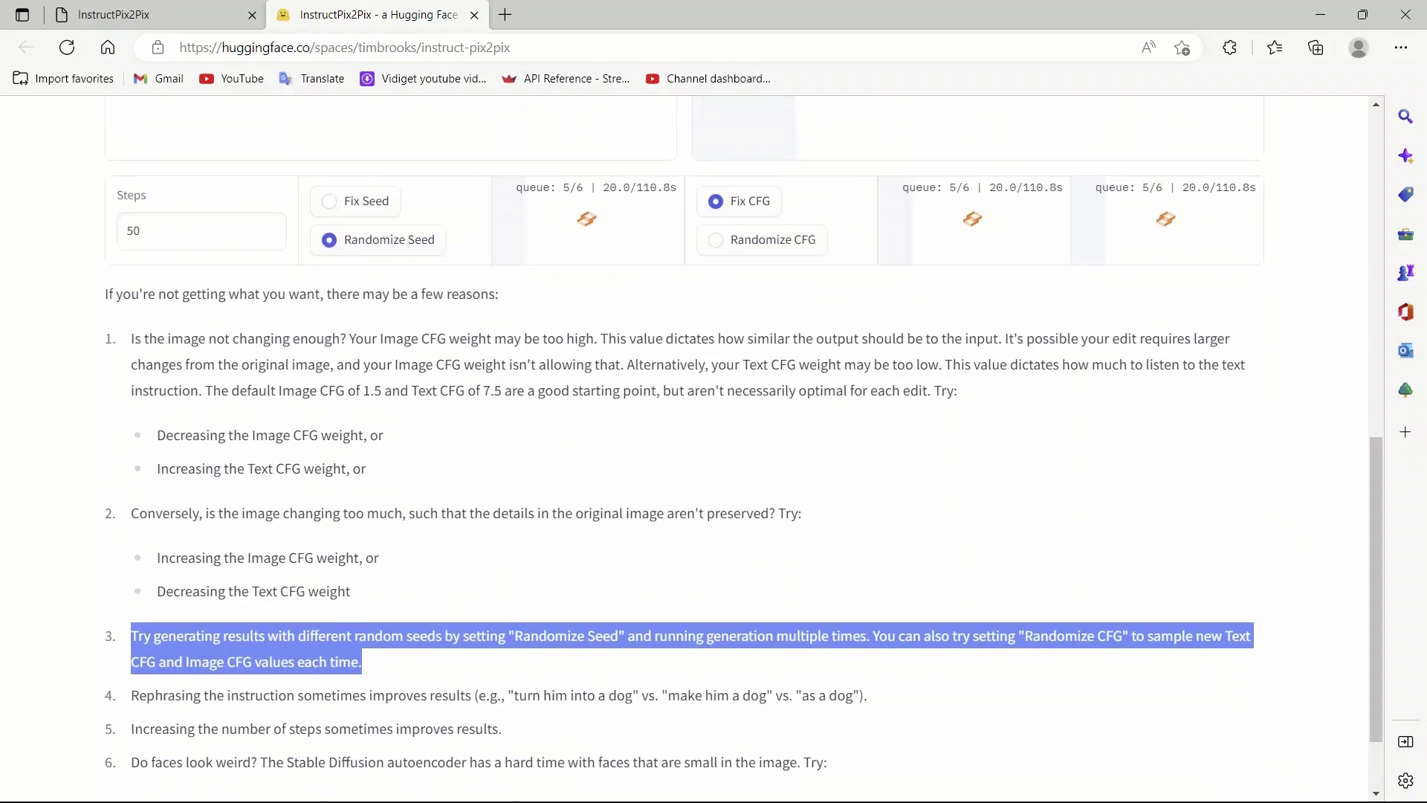
scroll(714, 502, down, 1)
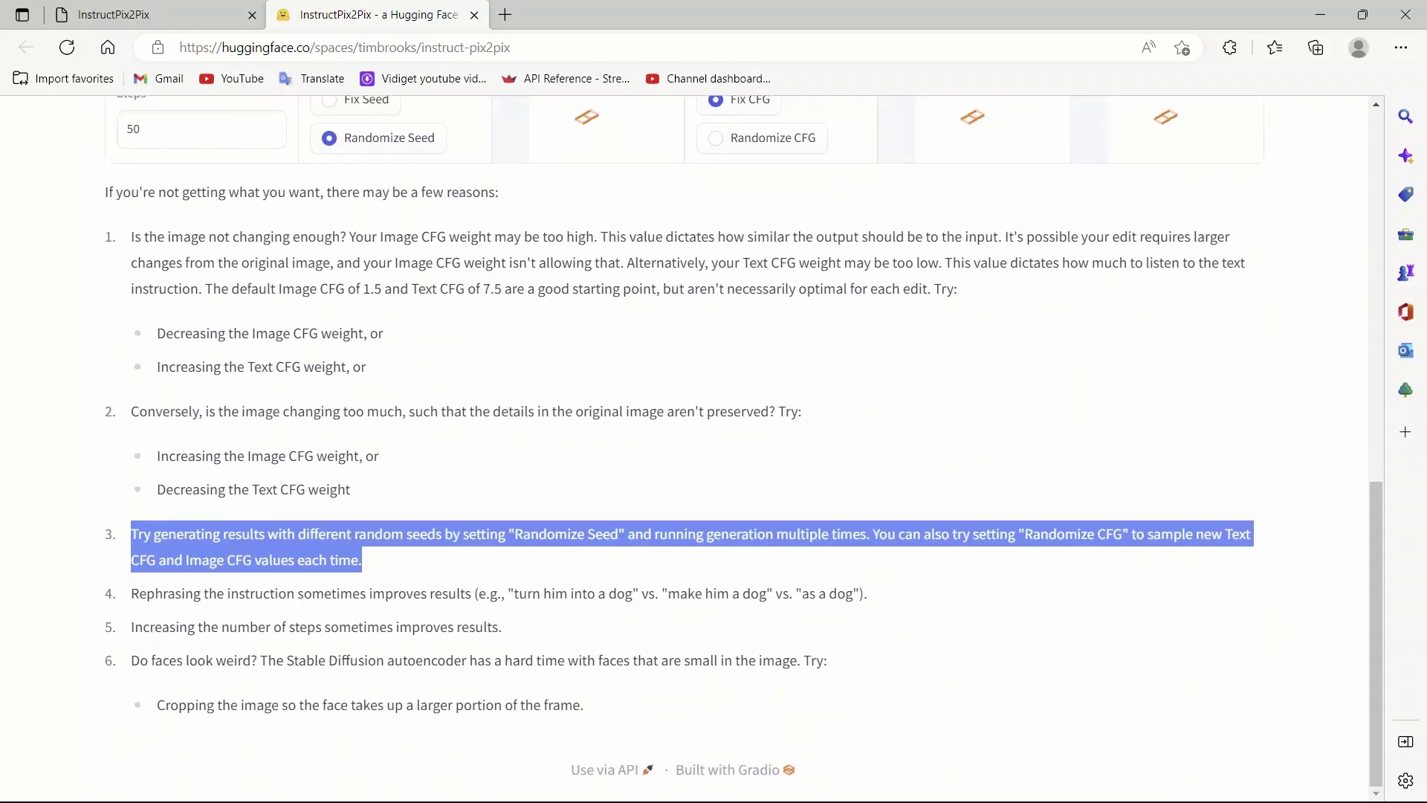
double_click(166, 594)
triple_click(165, 594)
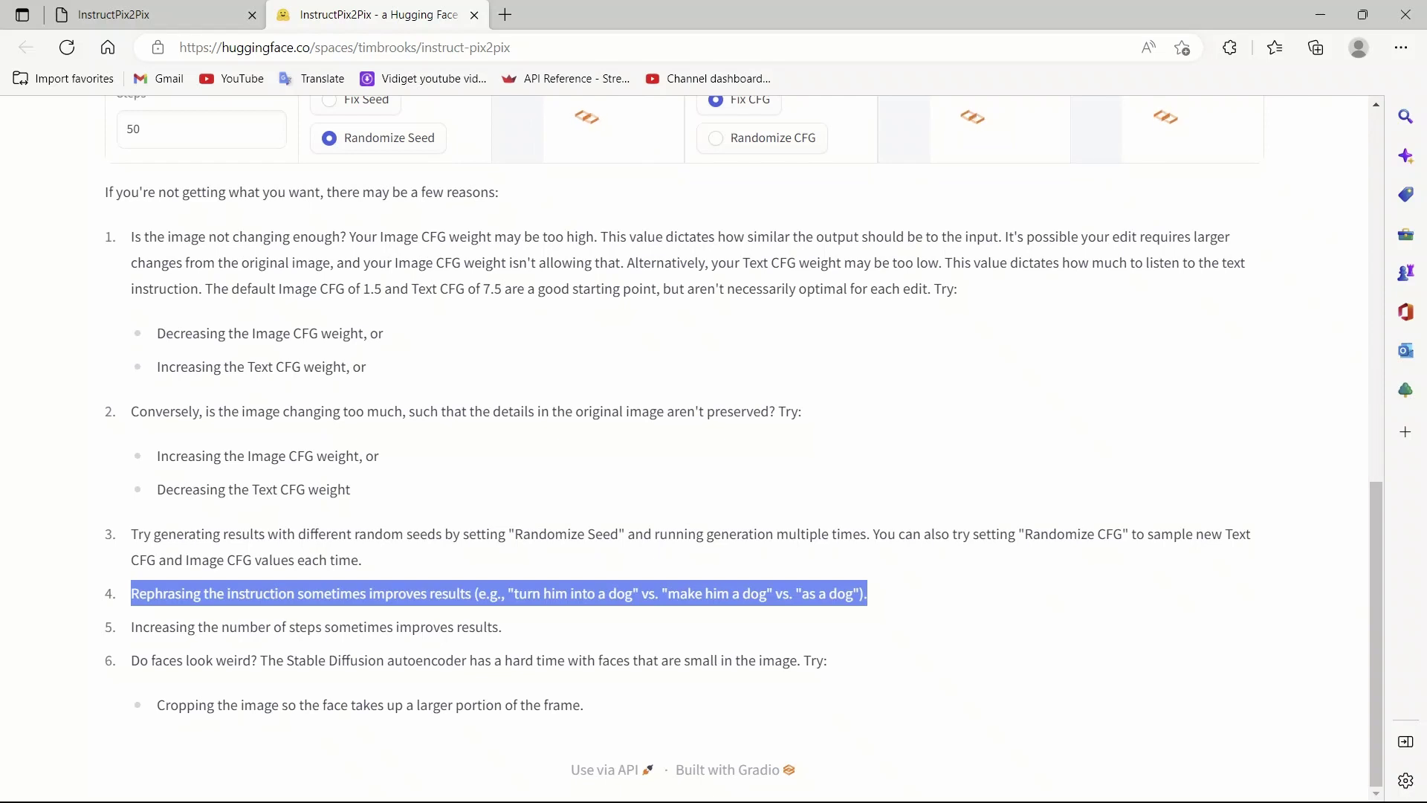
triple_click(556, 593)
Highlight the tip about weird-looking faces and its suggestion to crop around the face.
triple_click(274, 660)
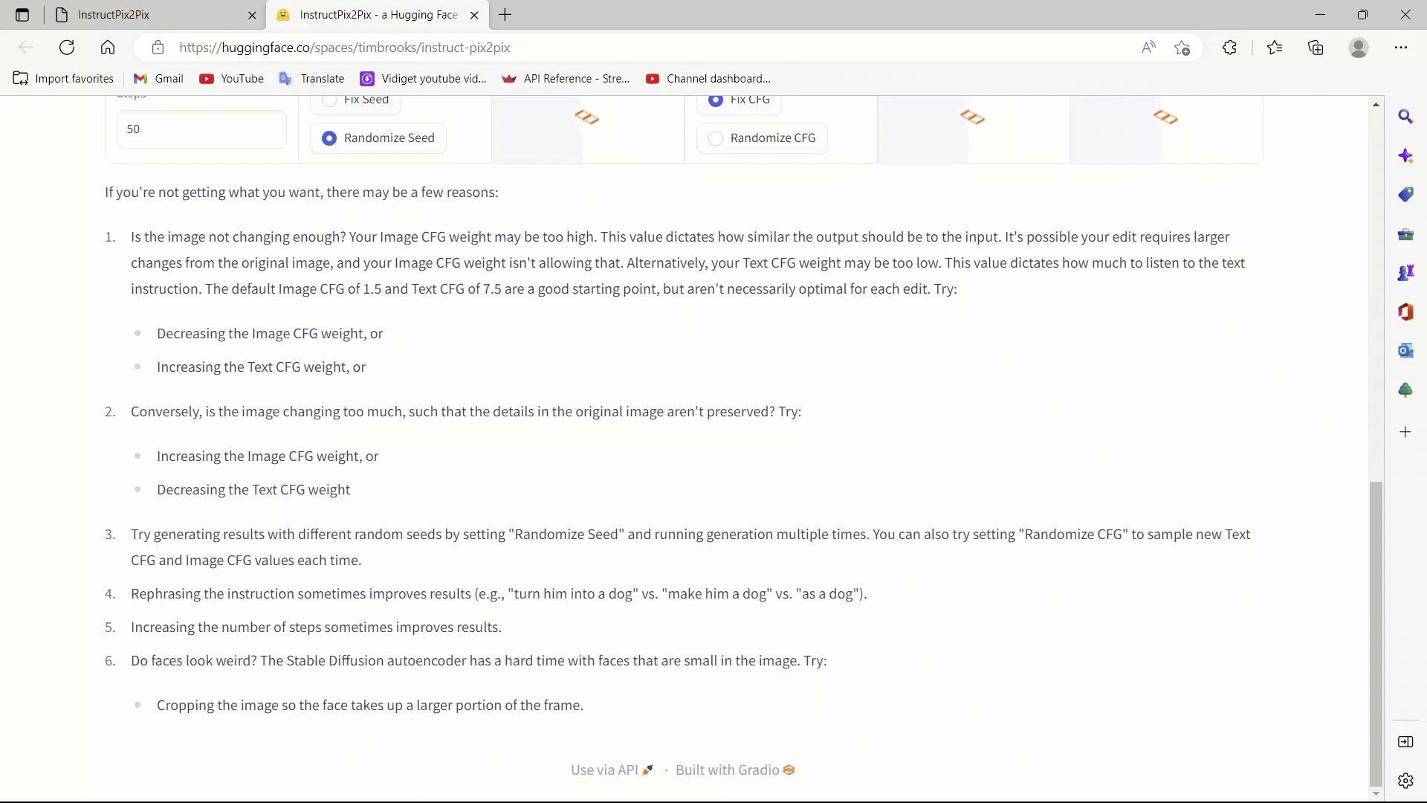
mouse_move(132, 660)
mouse_down()
mouse_move(448, 705)
mouse_move(579, 705)
mouse_up()
triple_click(429, 660)
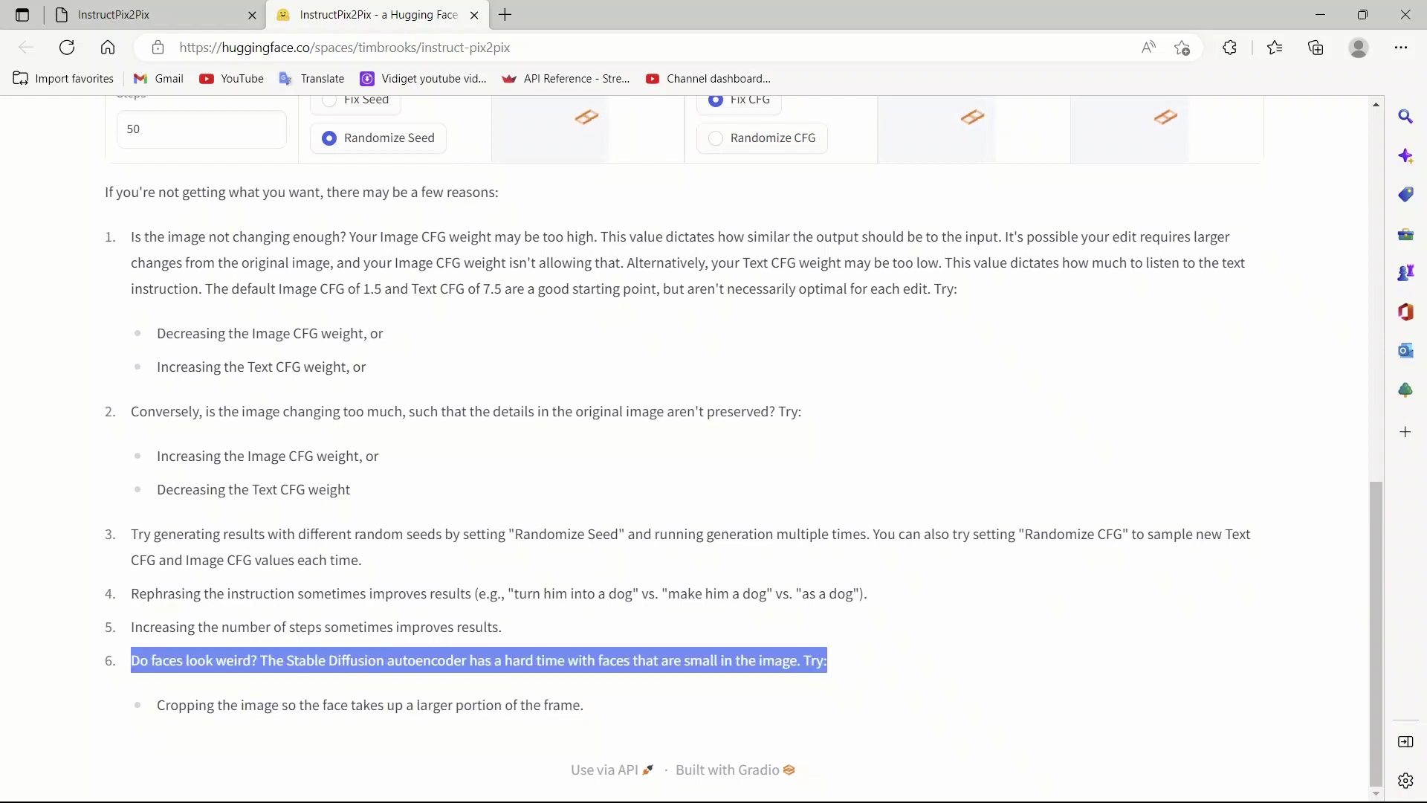
double_click(615, 660)
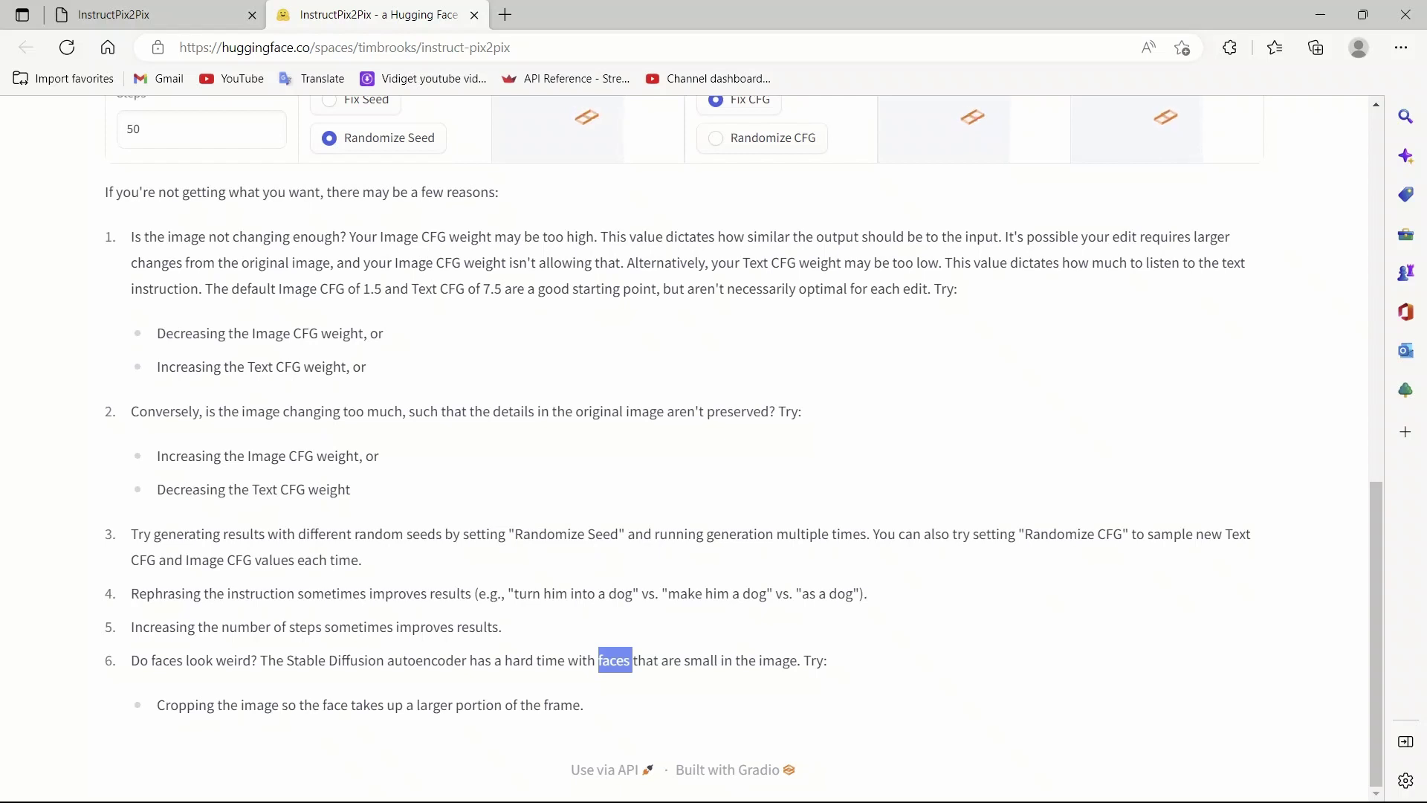
triple_click(369, 704)
scroll(714, 446, up, 8)
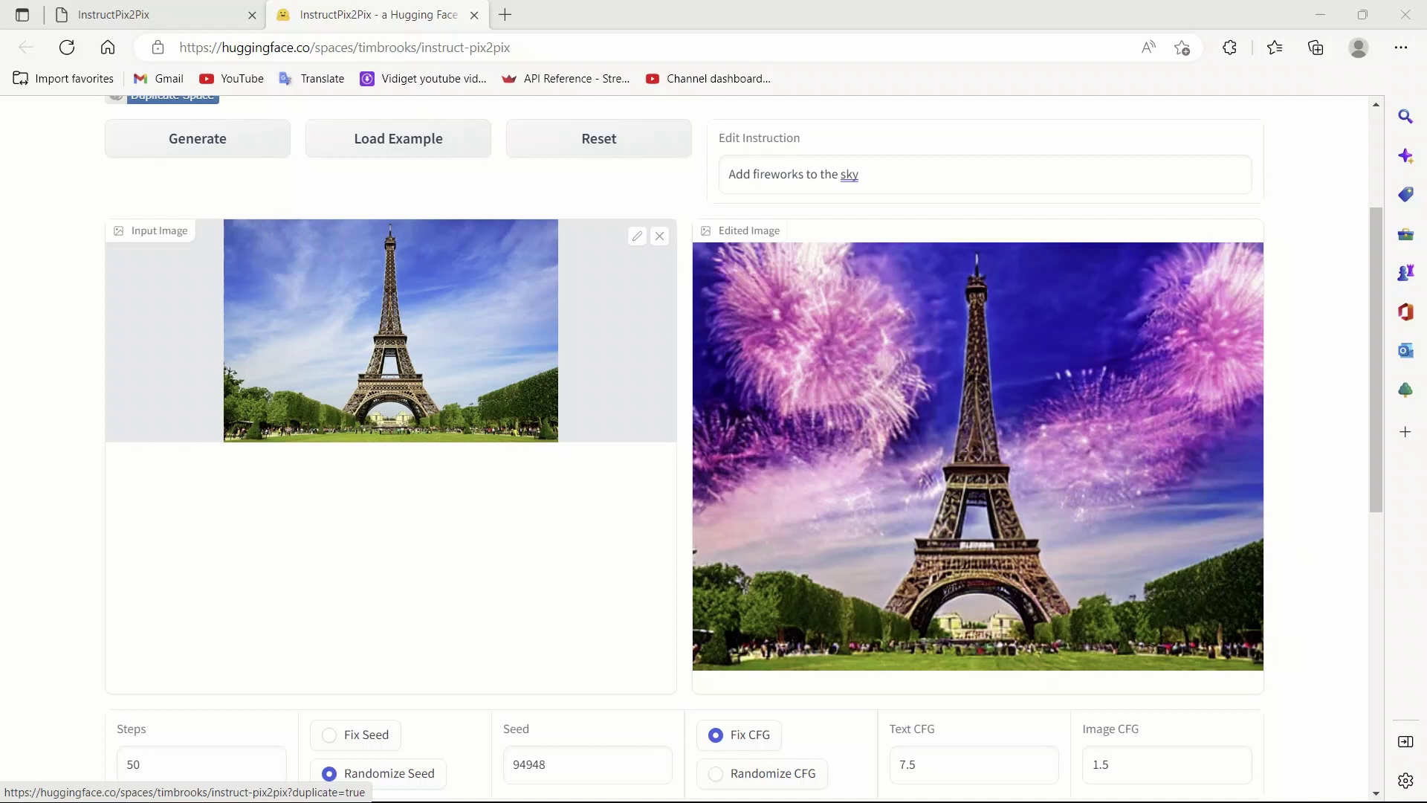
scroll(713, 447, down, 5)
scroll(714, 447, down, 3)
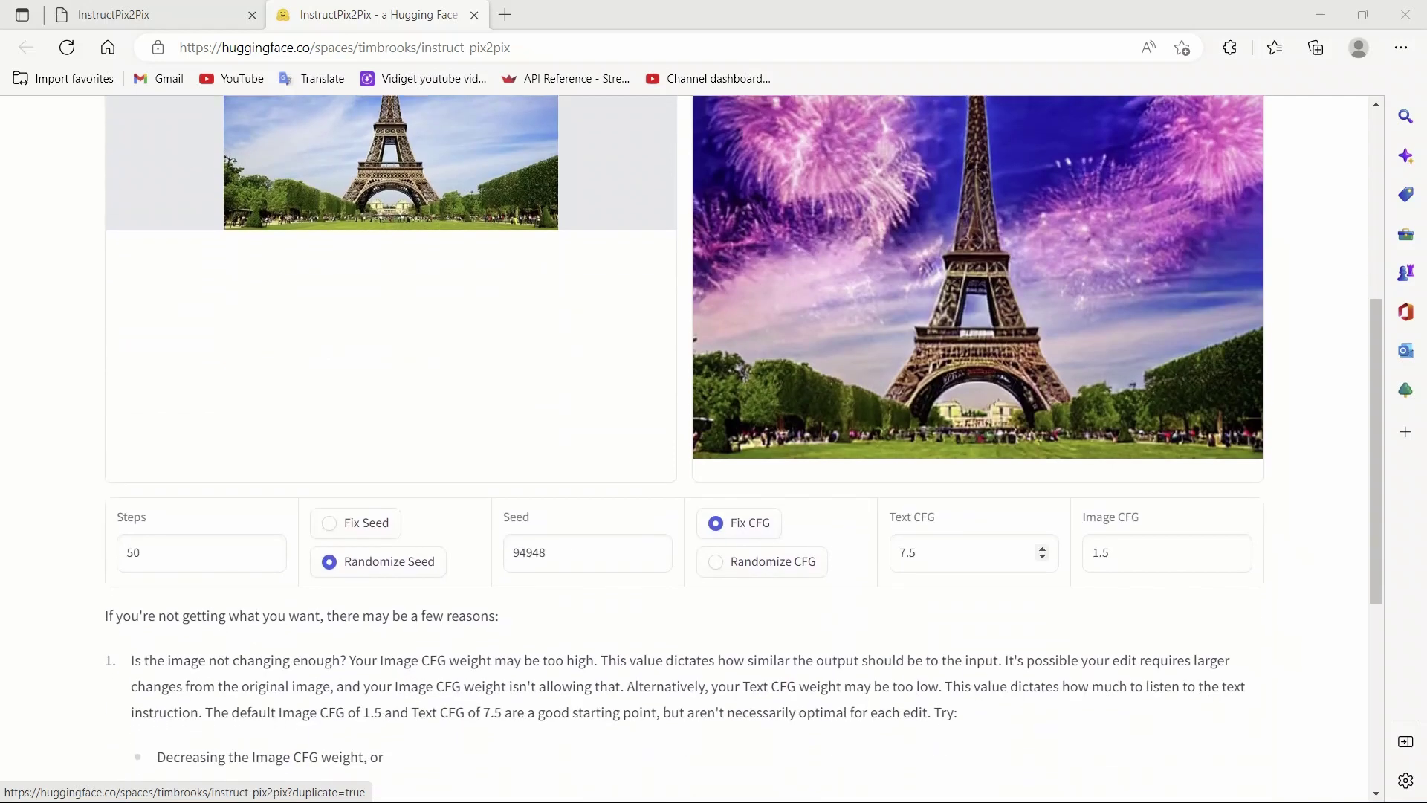
scroll(714, 446, up, 4)
Lower Image CFG from 1.5 to 0.5 and regenerate the Eiffel Tower edit.
click(1155, 658)
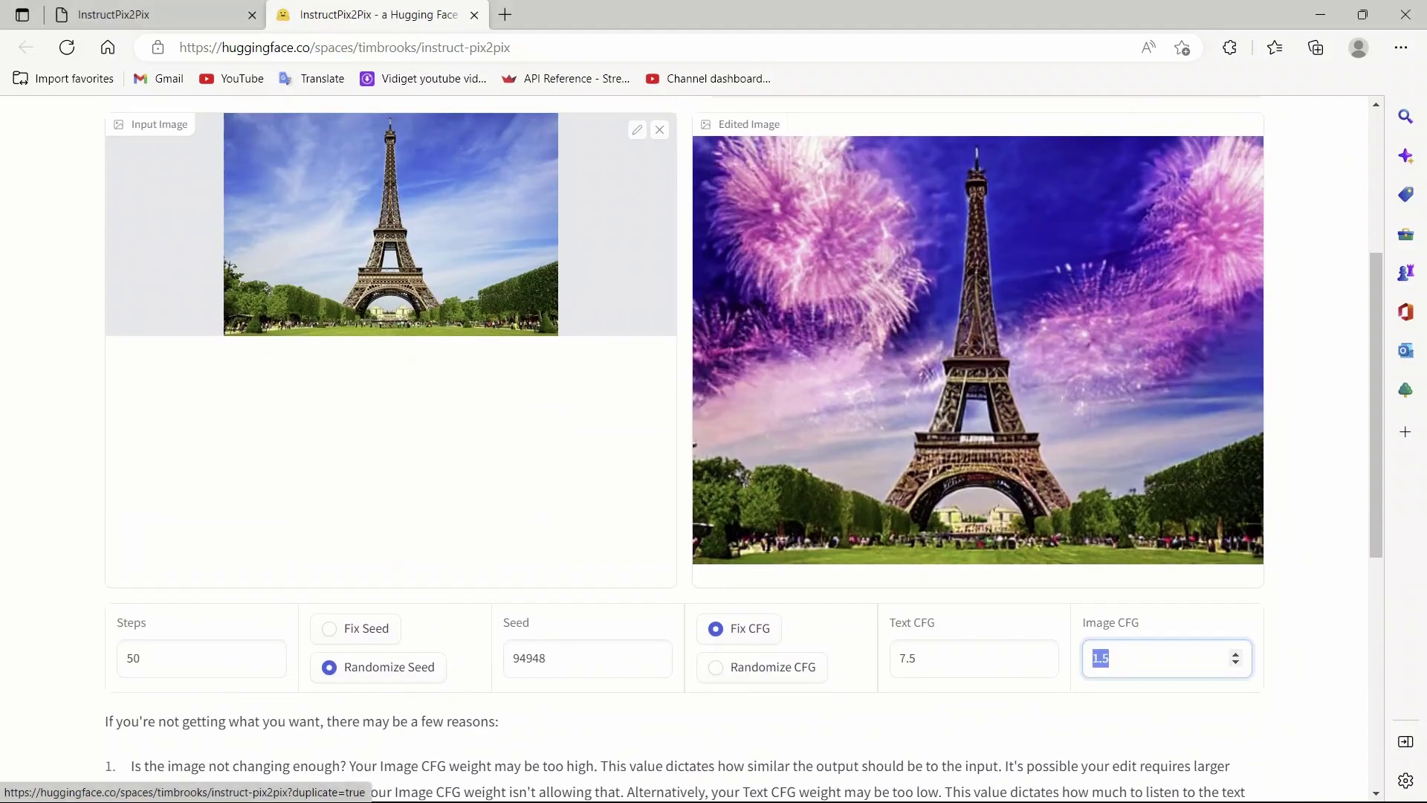
text(0.5)
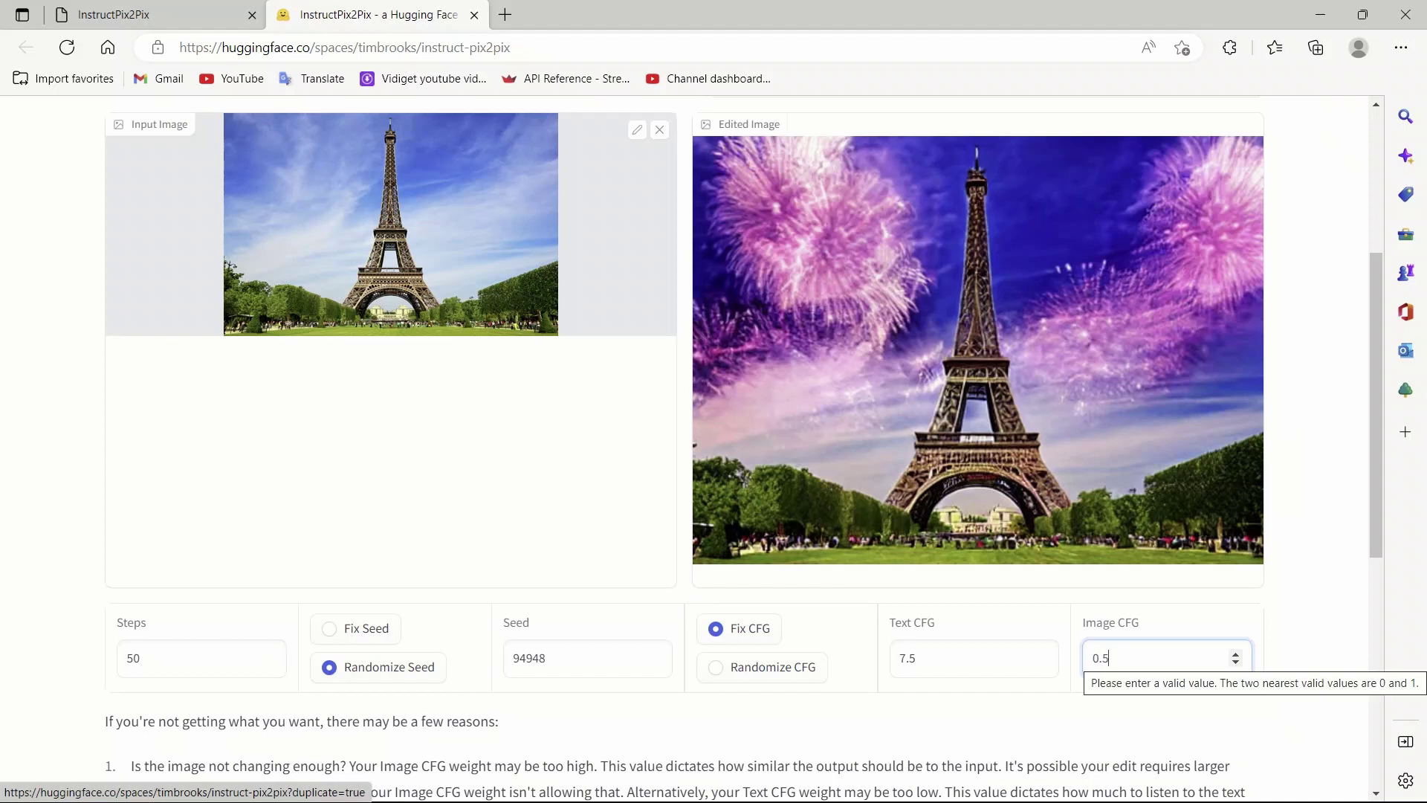
scroll(715, 447, up, 1)
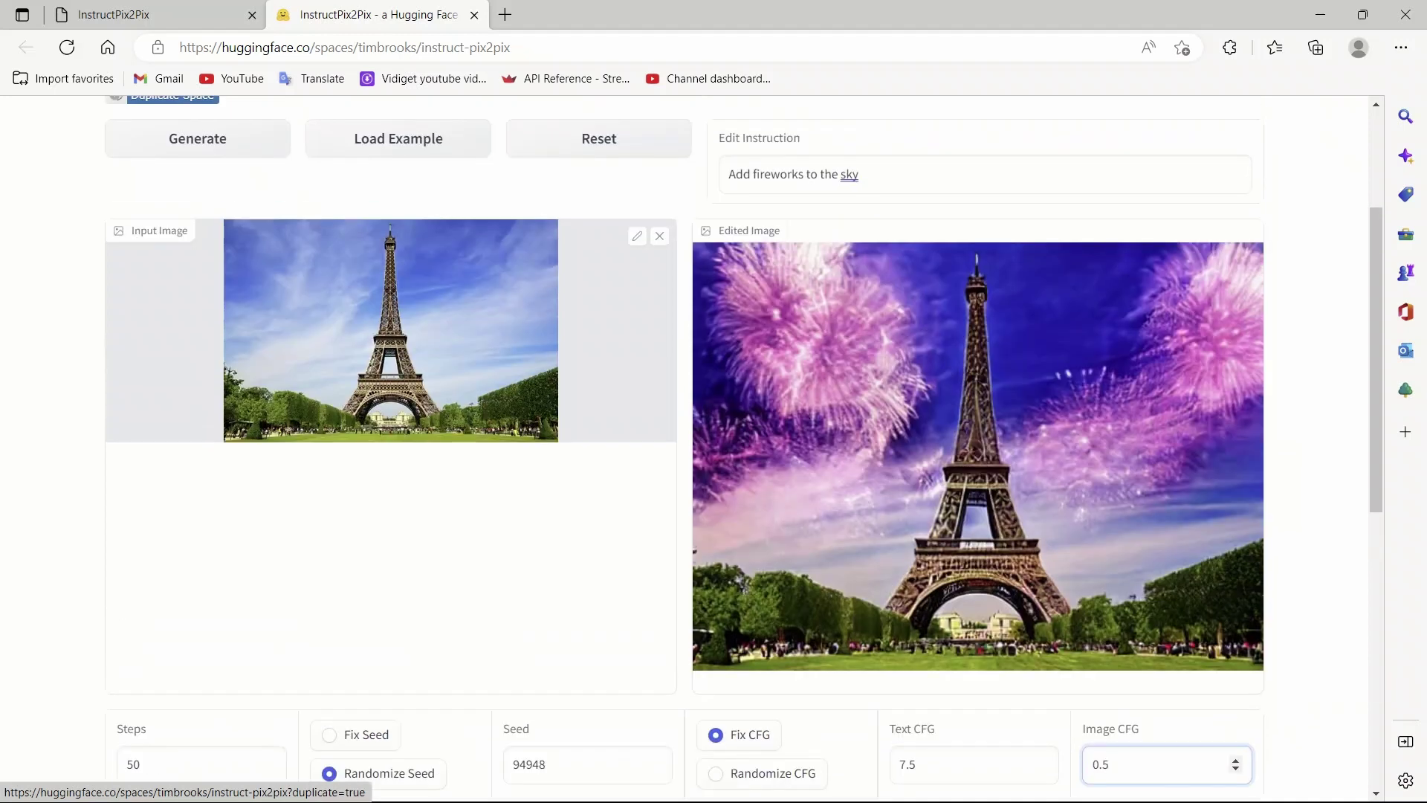
key(Return)
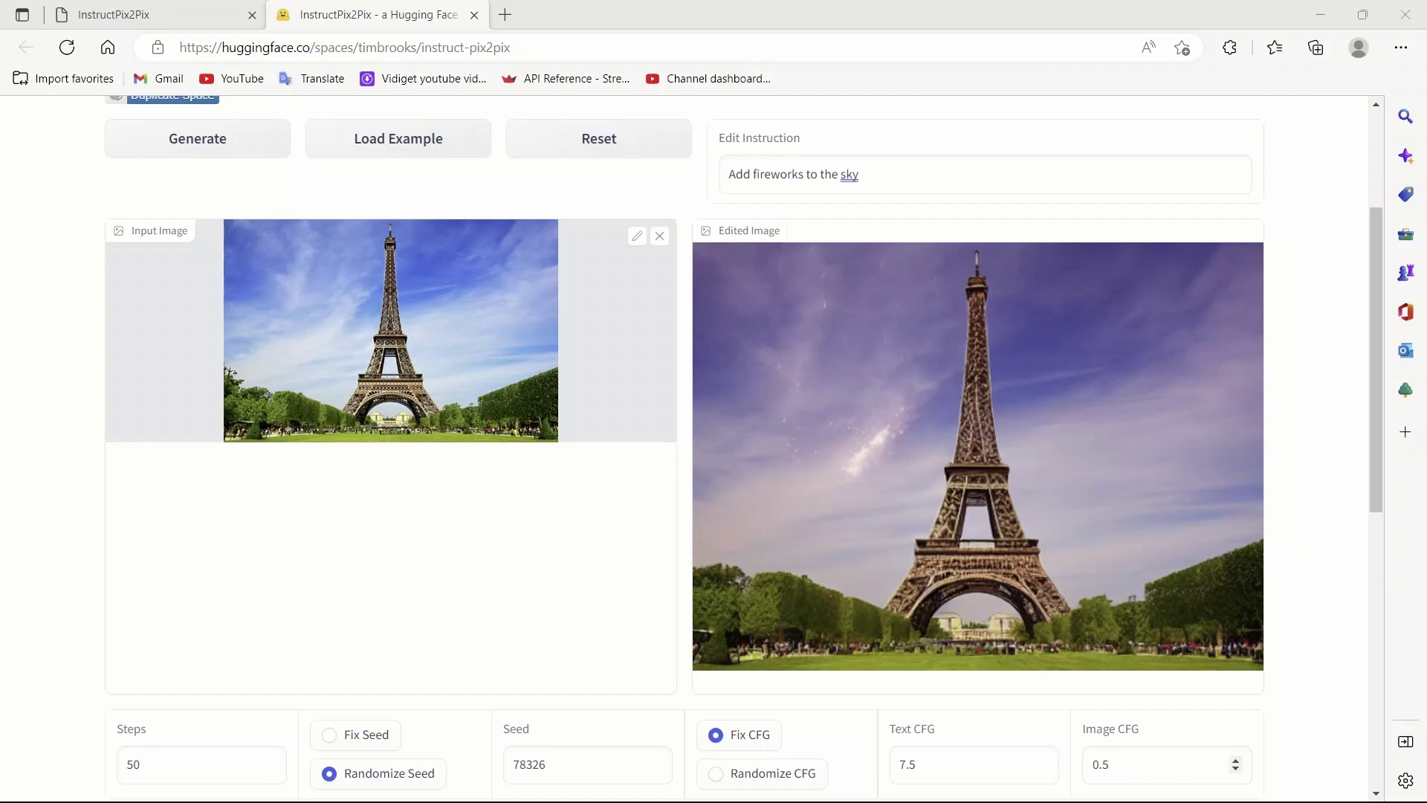
drag(1141, 729, 1097, 727)
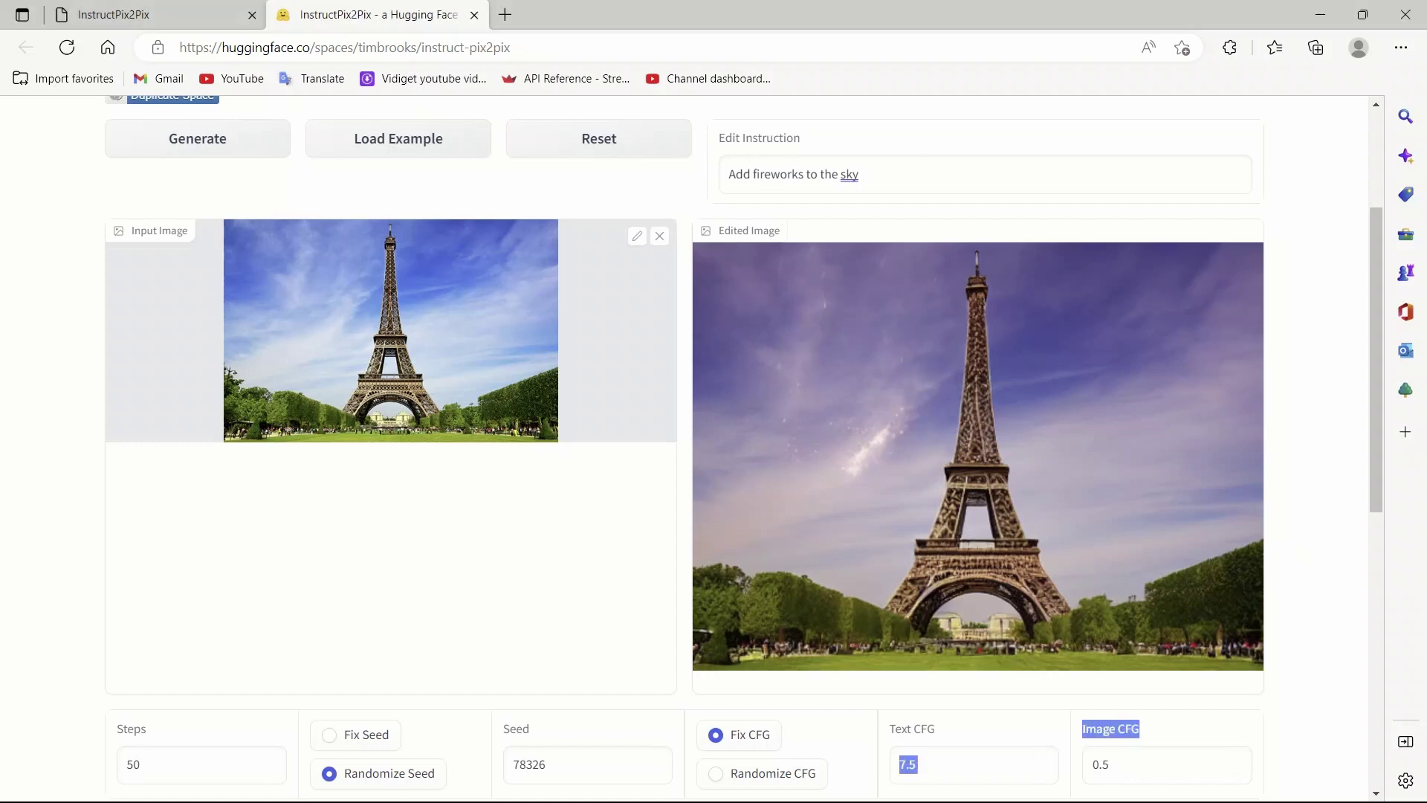